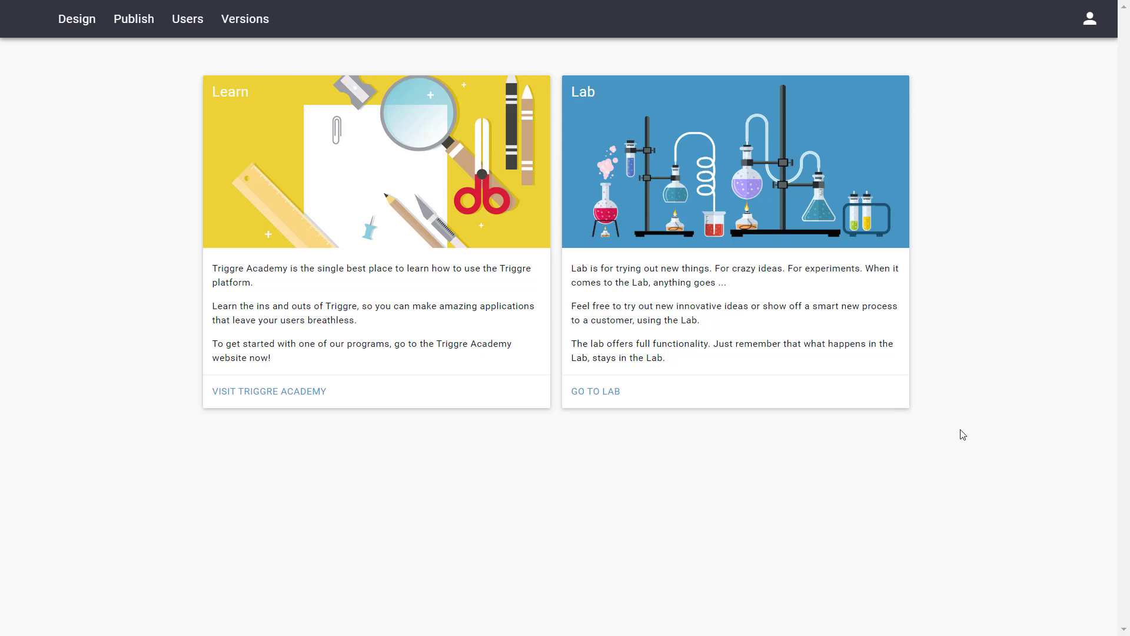
# - Show the Design area's Automation Flows list with its three existing flows
pyautogui.click(64, 24)
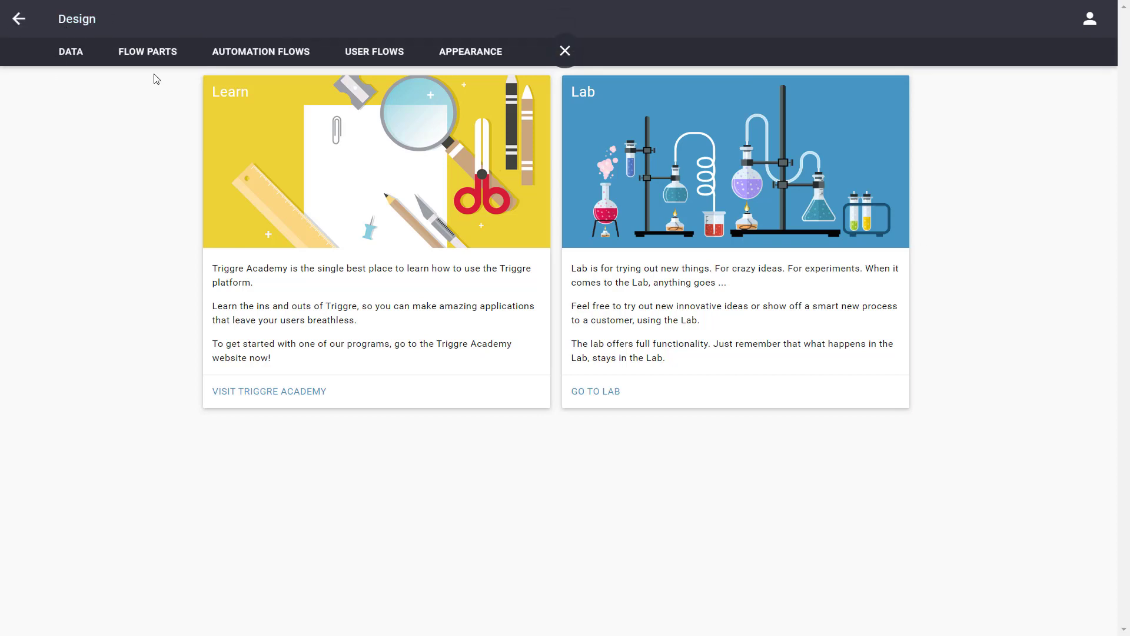
pyautogui.click(230, 54)
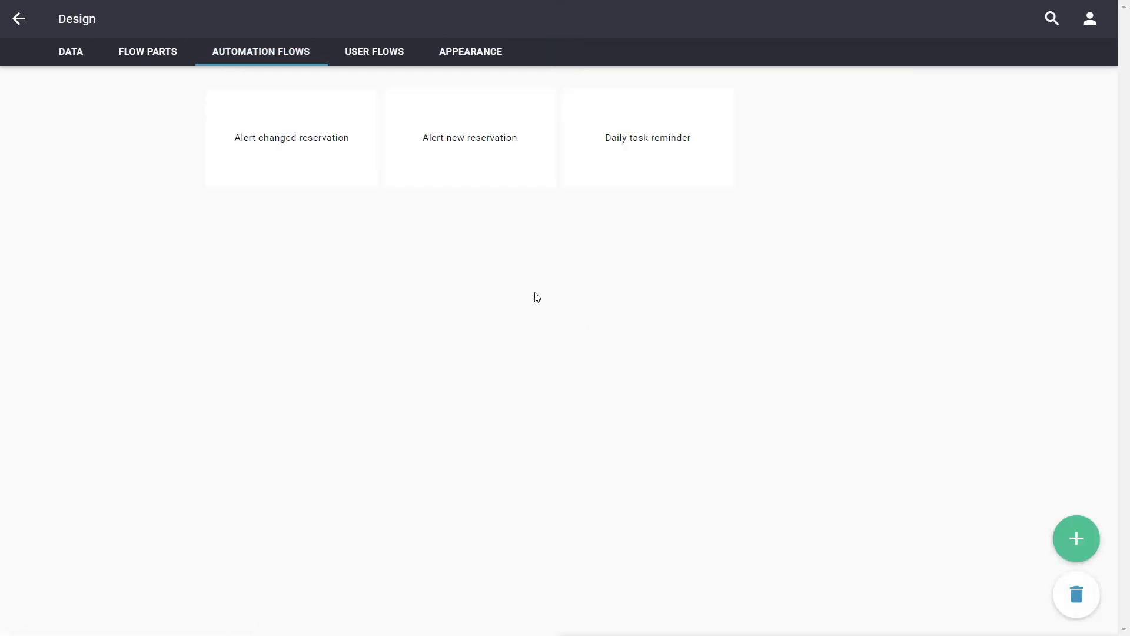
# - Add a new automation flow named 'Create new task'
pyautogui.click(1073, 538)
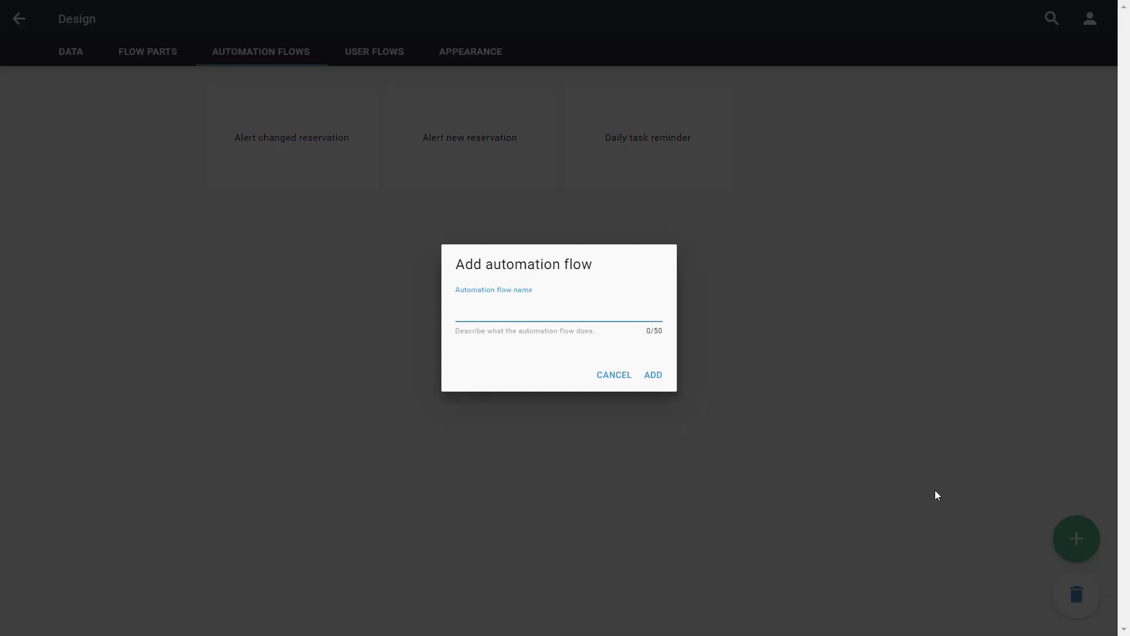
pyautogui.write('Create new task')
pyautogui.click(654, 376)
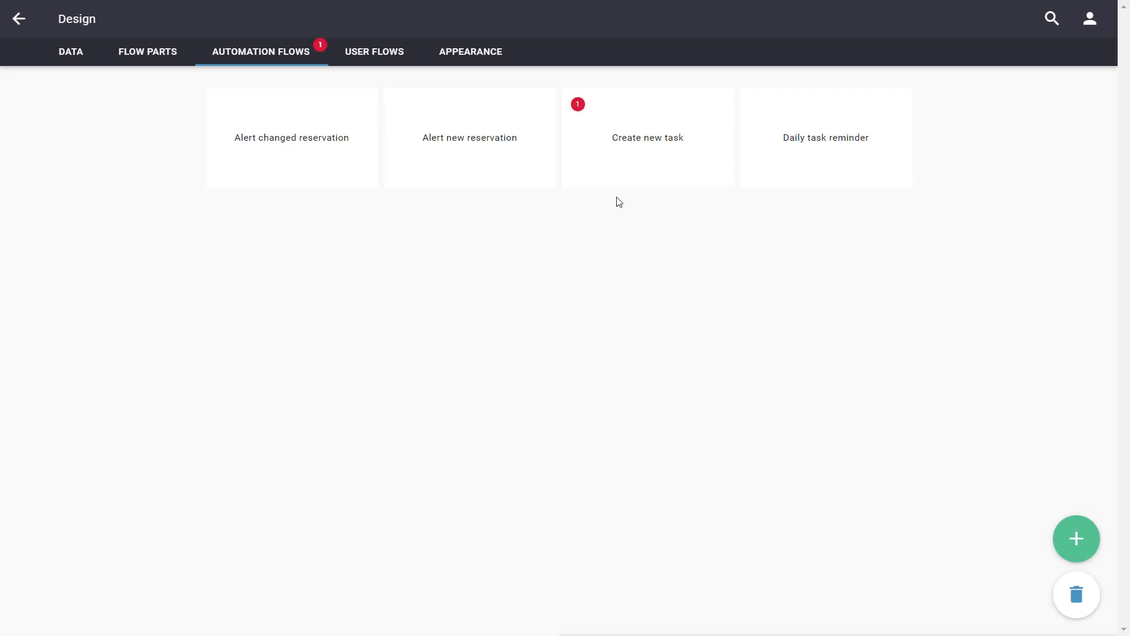
# - Start the Create new task flow with a Connection triggre
pyautogui.click(628, 172)
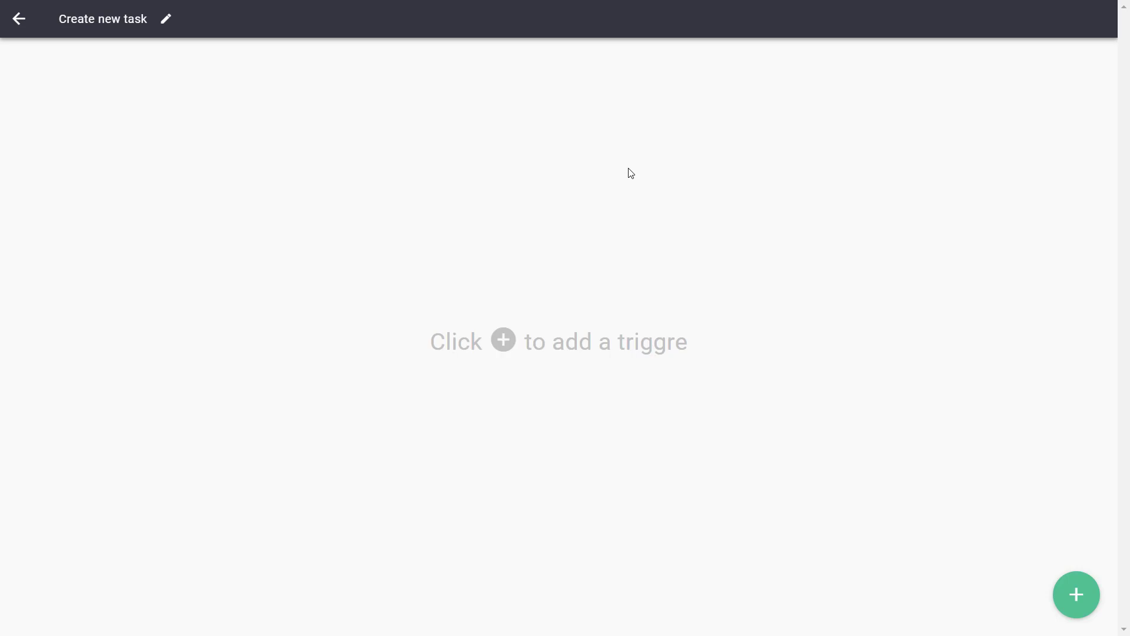
pyautogui.click(1075, 592)
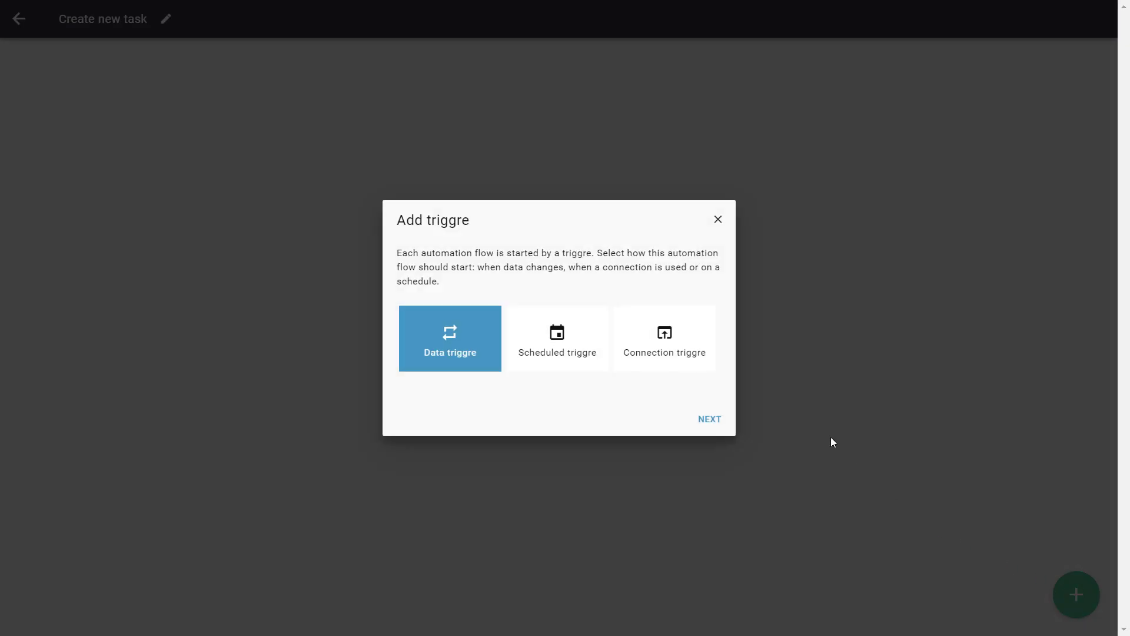
pyautogui.click(651, 371)
pyautogui.click(709, 421)
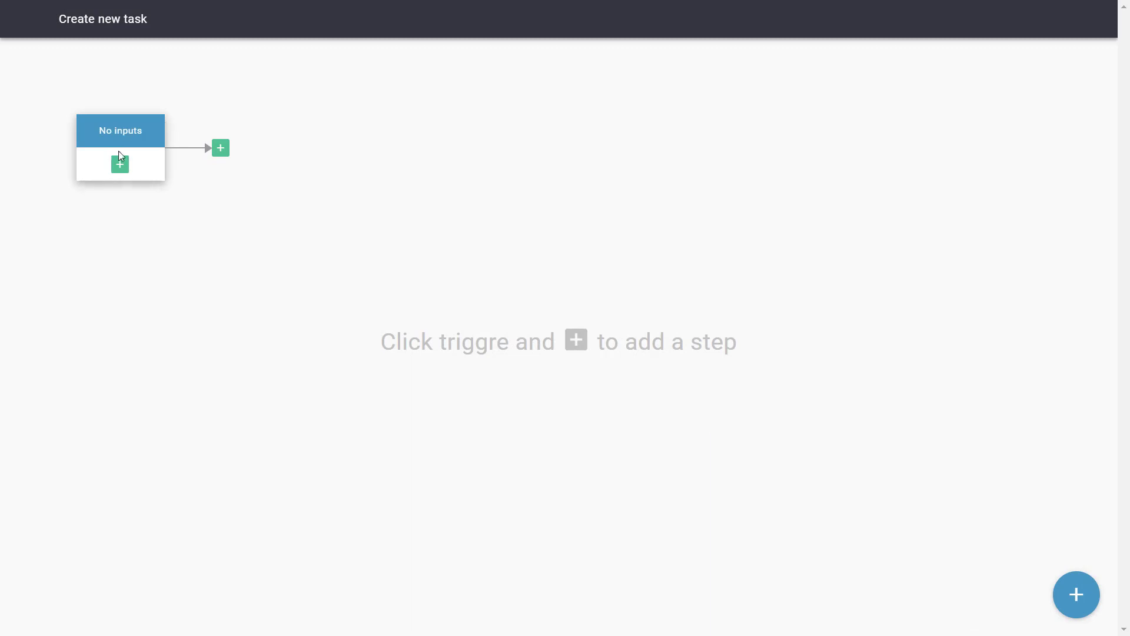
# - Add a single any-text trigger input named 'Description'
pyautogui.click(119, 166)
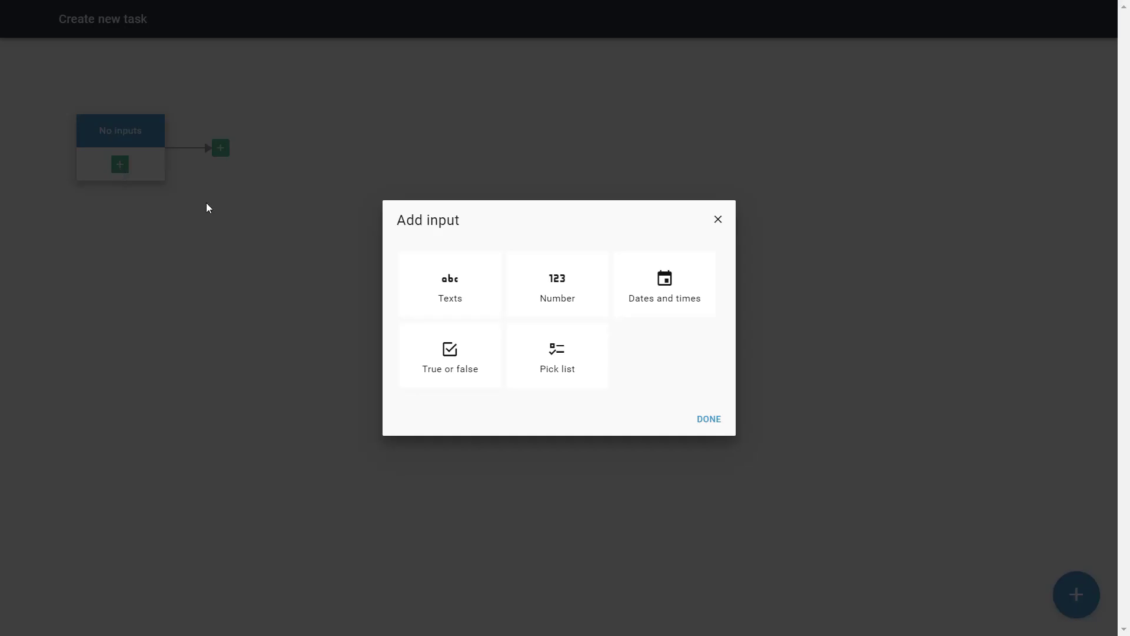
pyautogui.click(429, 285)
pyautogui.click(714, 421)
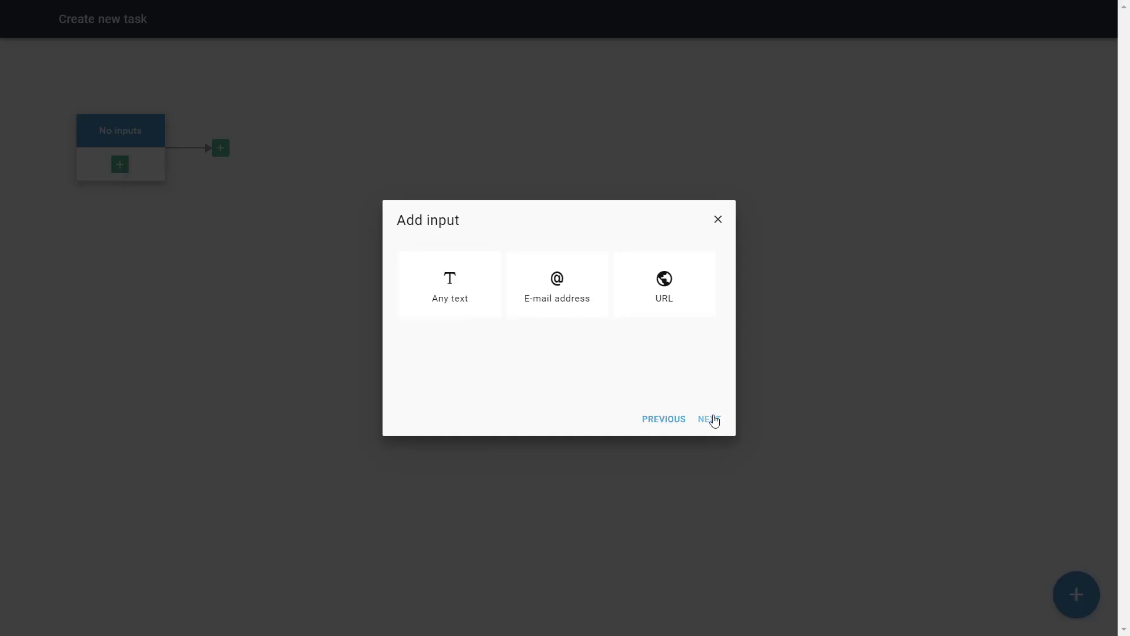
pyautogui.click(449, 295)
pyautogui.click(714, 423)
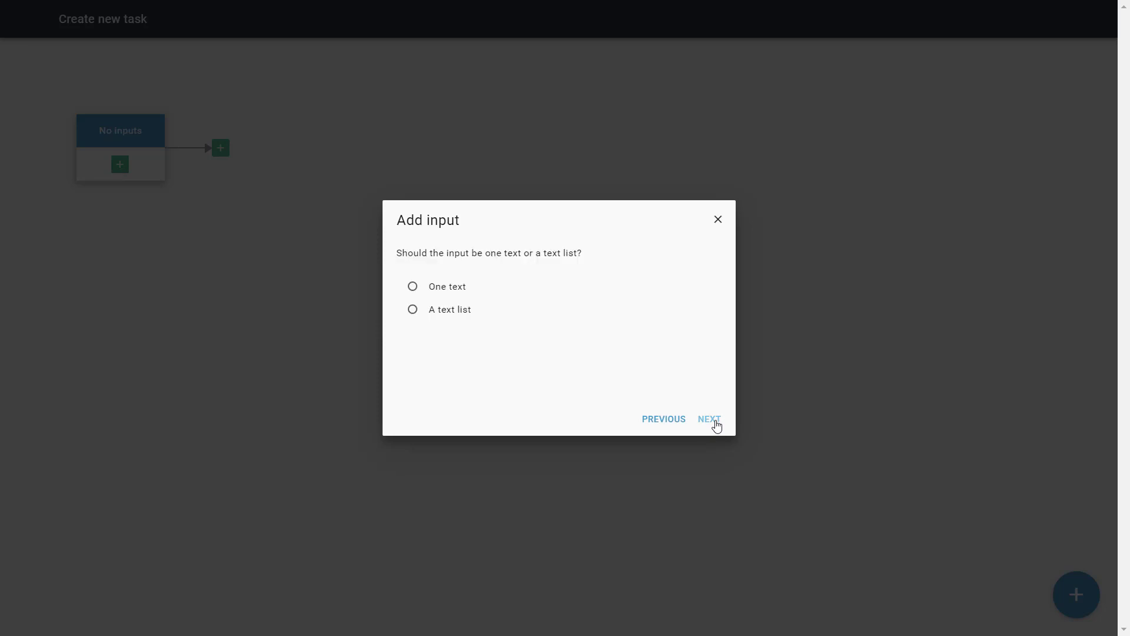
pyautogui.click(434, 289)
pyautogui.click(715, 423)
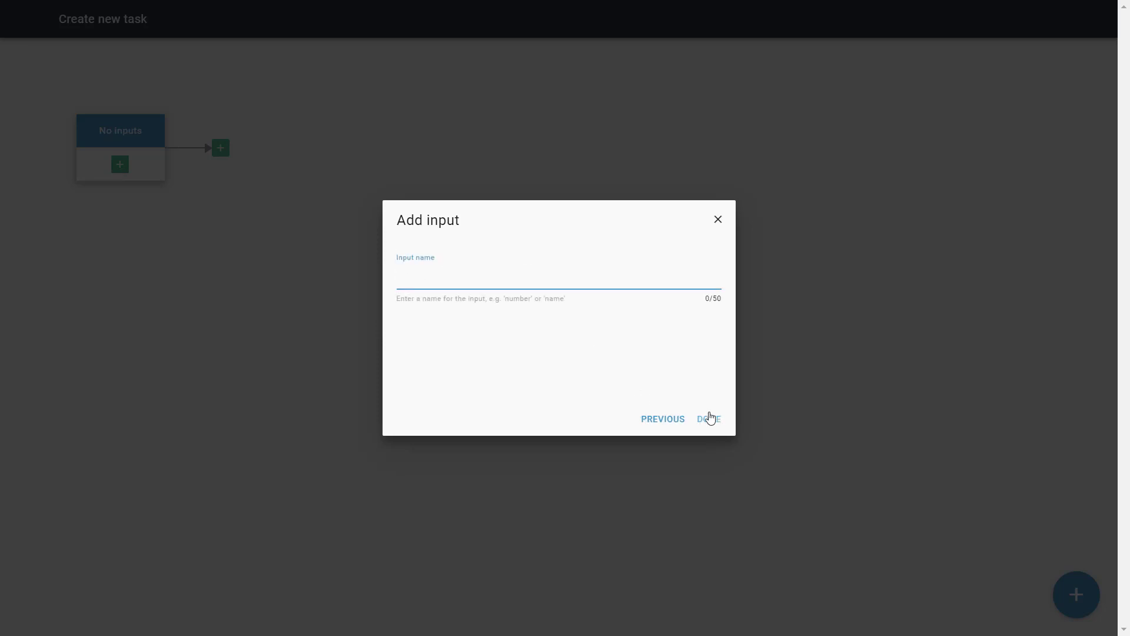
pyautogui.write('Description')
pyautogui.click(710, 417)
# - Add a single e-mail address trigger input named 'User email address'
pyautogui.click(135, 201)
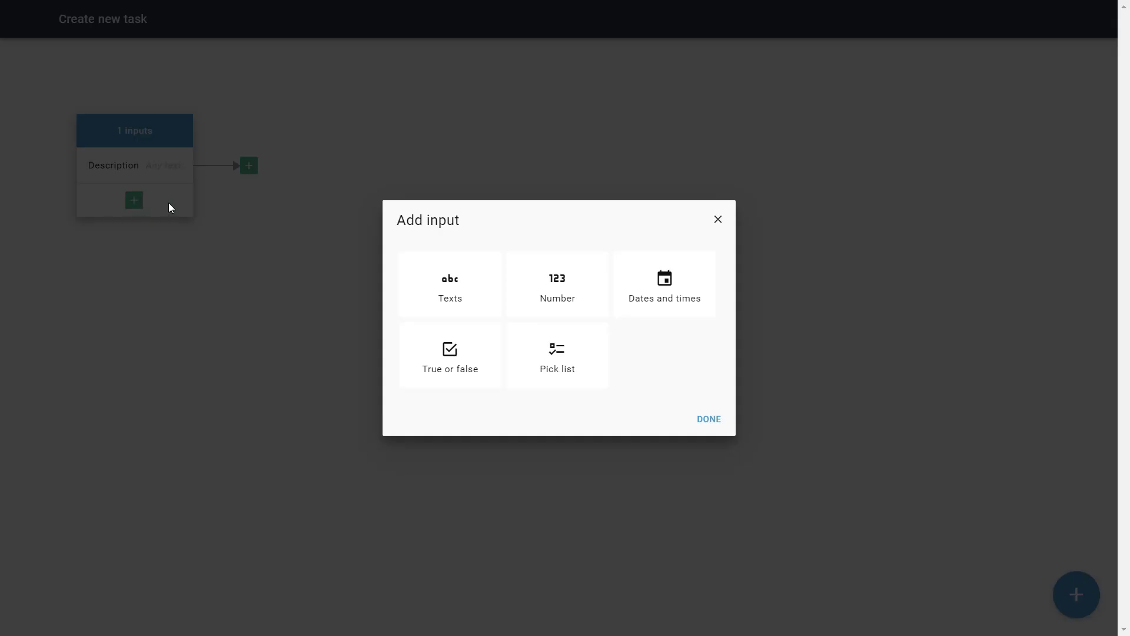
pyautogui.click(451, 288)
pyautogui.click(709, 419)
pyautogui.click(558, 286)
pyautogui.click(711, 420)
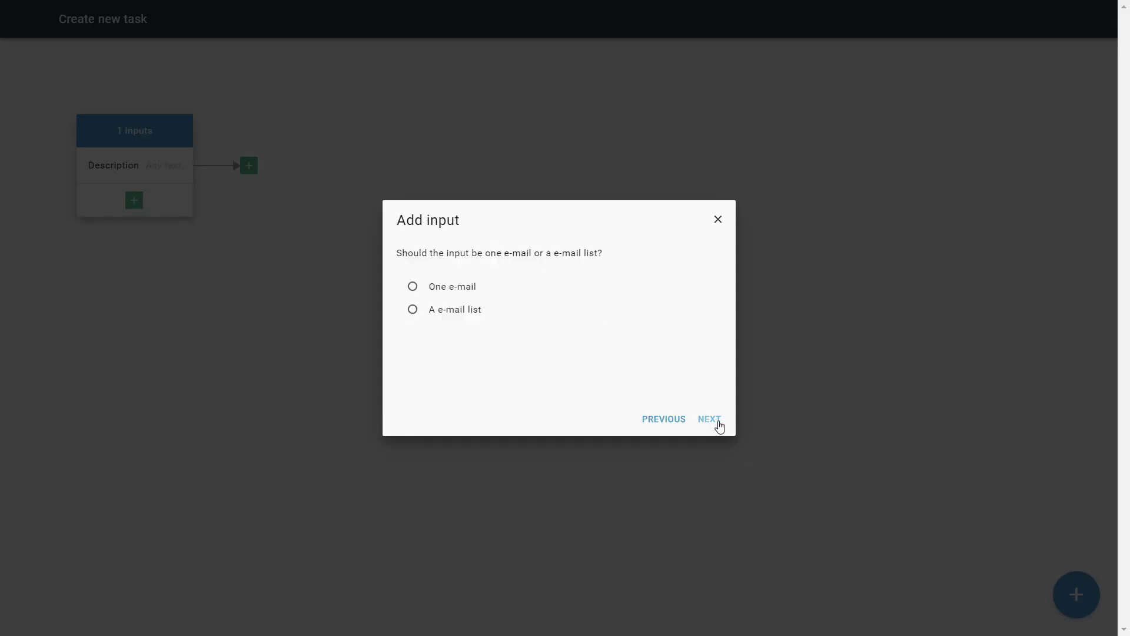
pyautogui.click(421, 289)
pyautogui.click(716, 423)
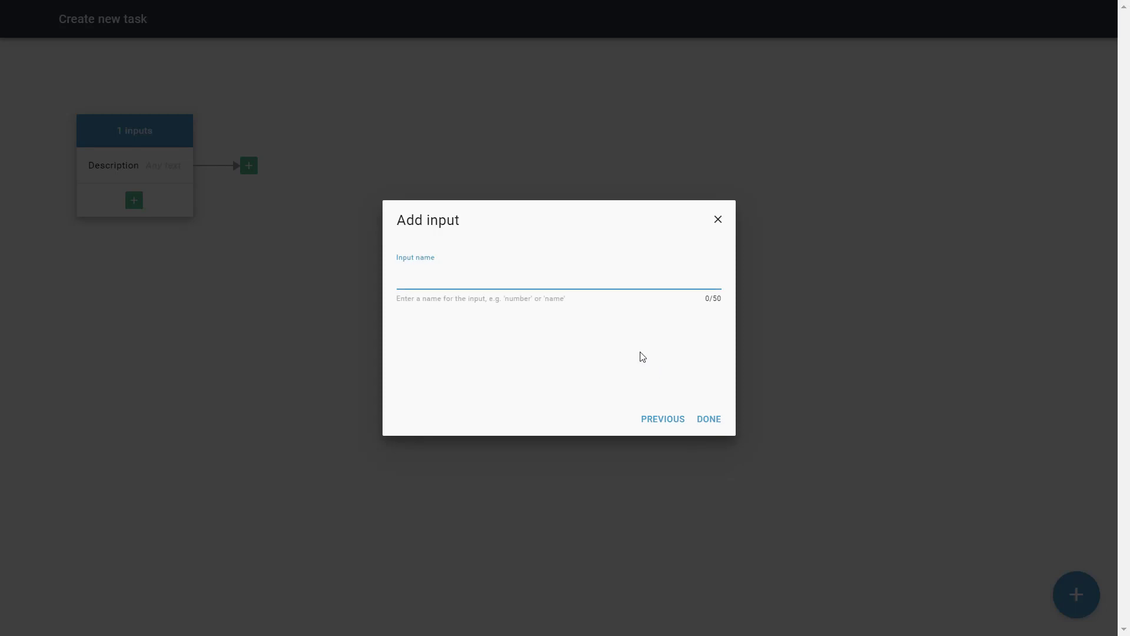
pyautogui.write('User email address')
pyautogui.click(710, 421)
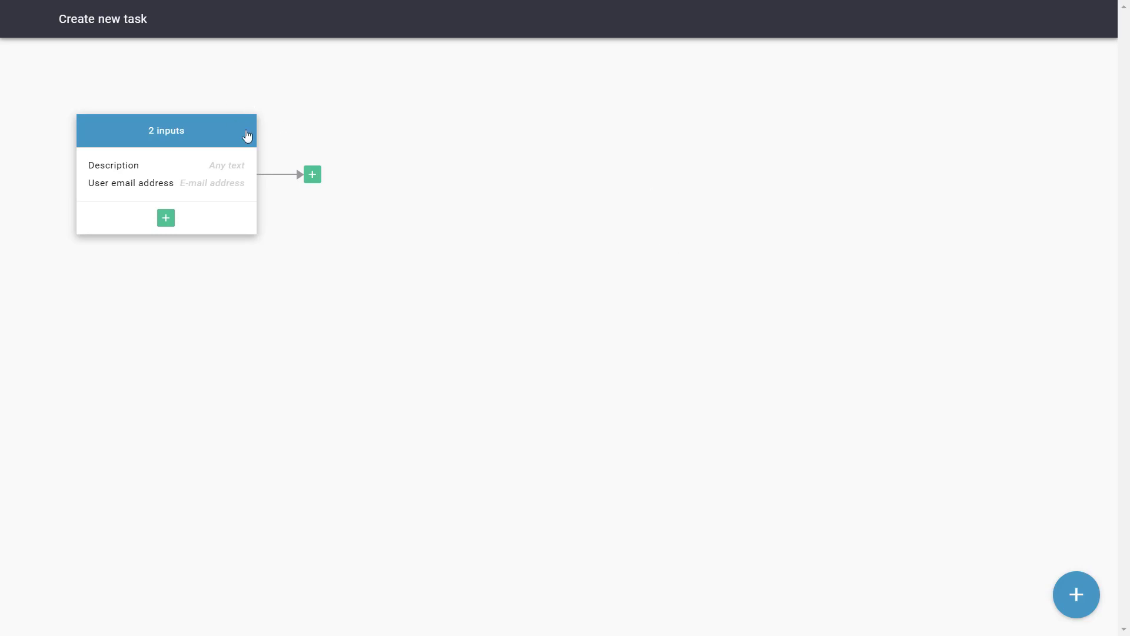
pyautogui.click(313, 175)
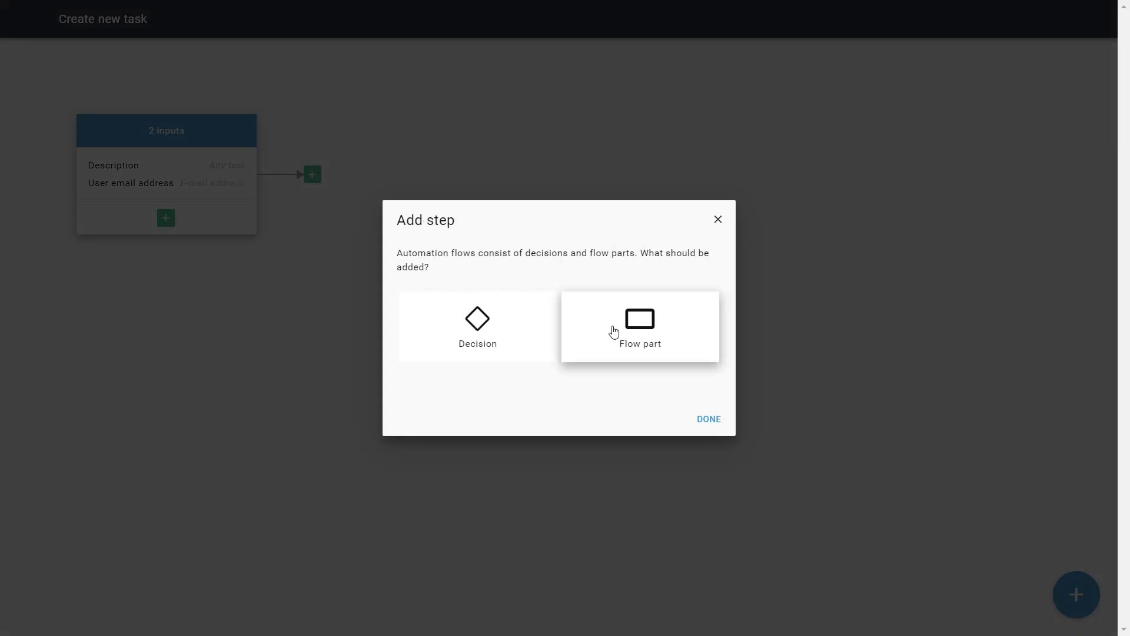
# - Choose the Find user by email address flow part as the next step
pyautogui.click(614, 330)
pyautogui.click(711, 424)
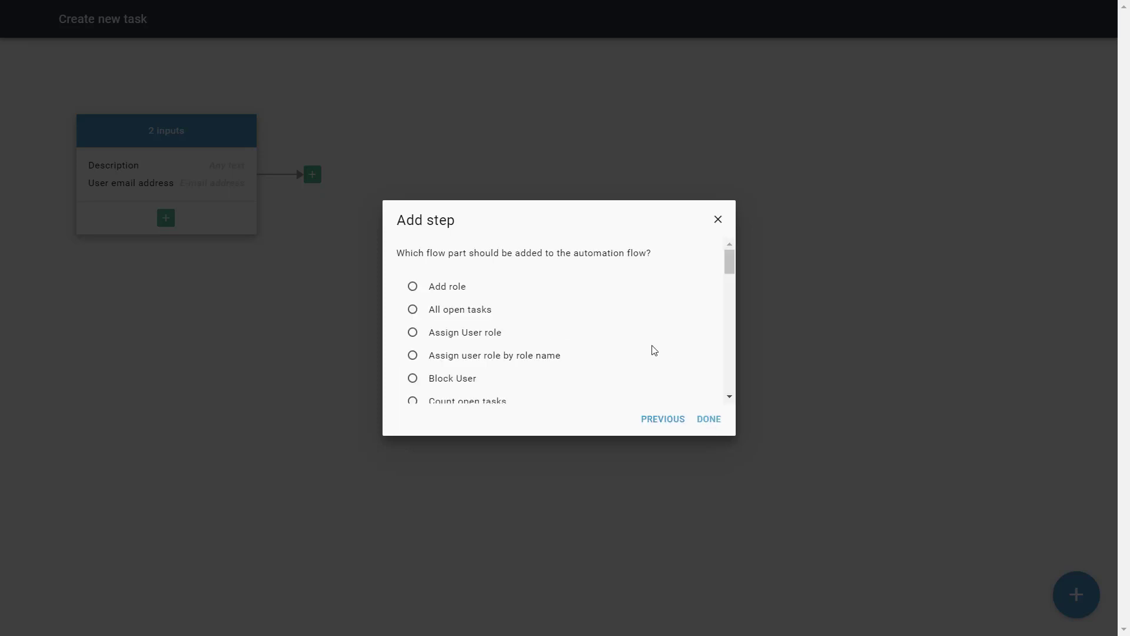
pyautogui.moveTo(731, 266); pyautogui.dragTo(734, 326)
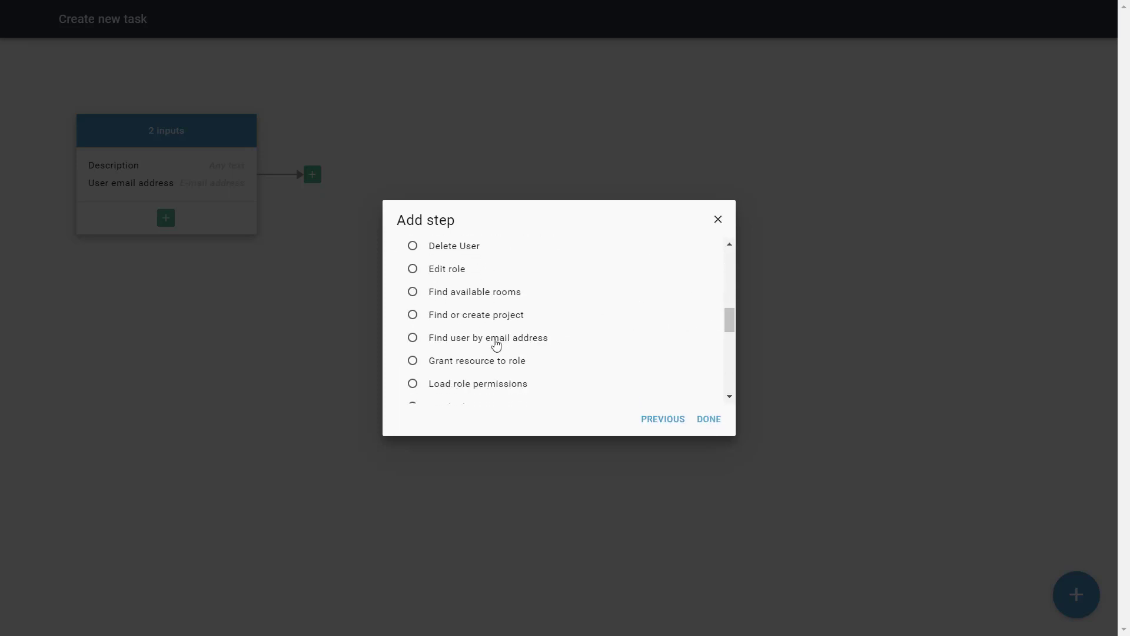
pyautogui.click(508, 348)
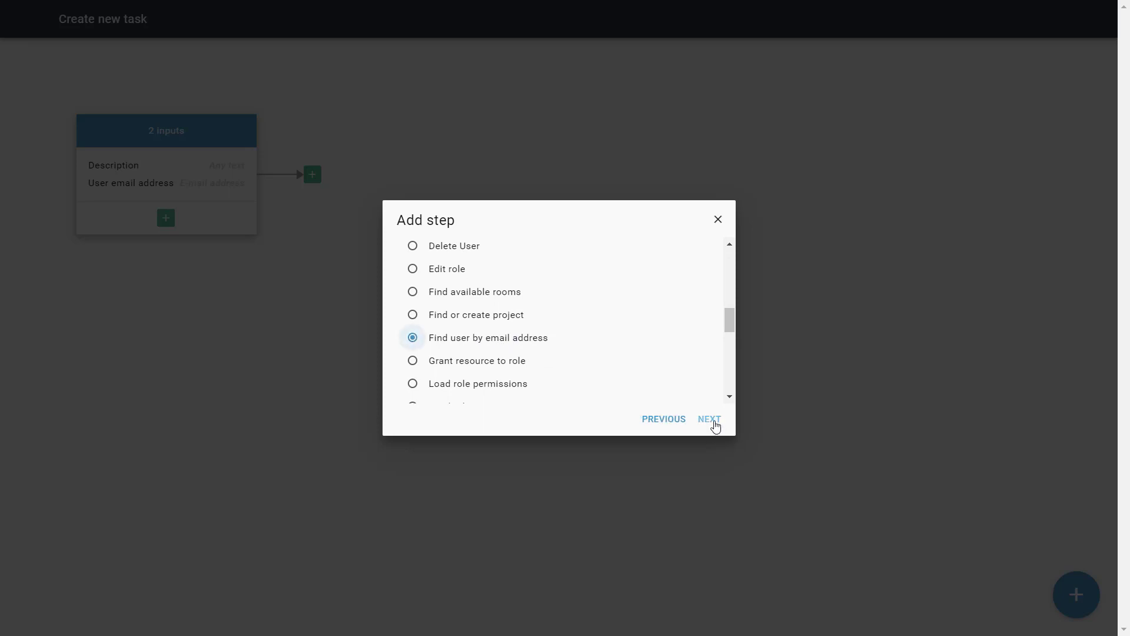
pyautogui.click(713, 423)
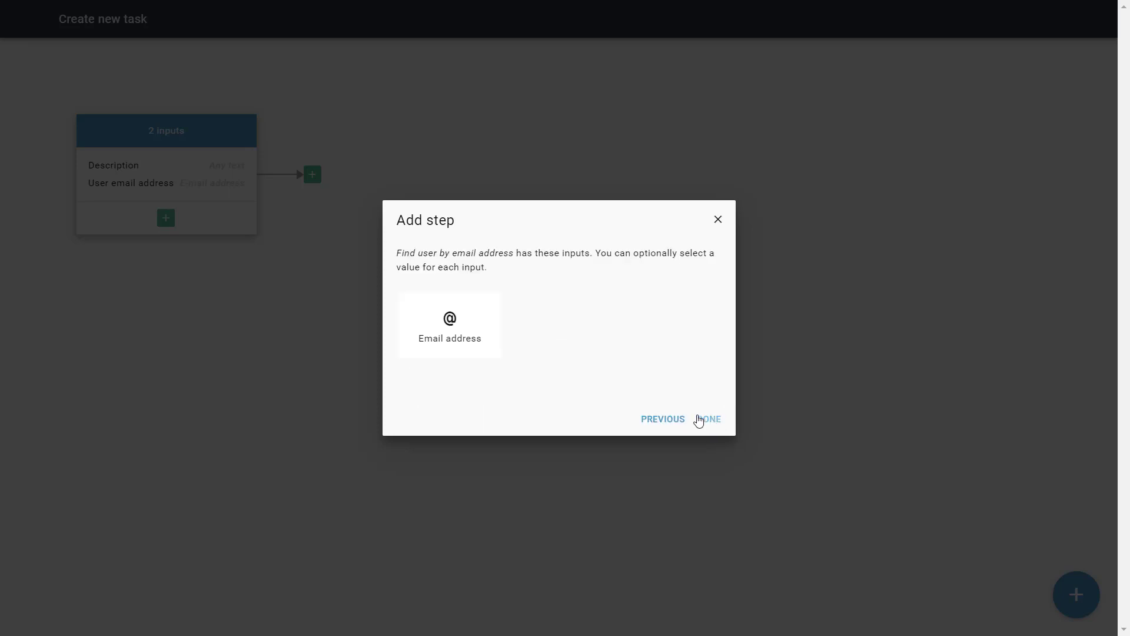
# - Feed its Email address from the User email address input and finish the step
pyautogui.click(486, 341)
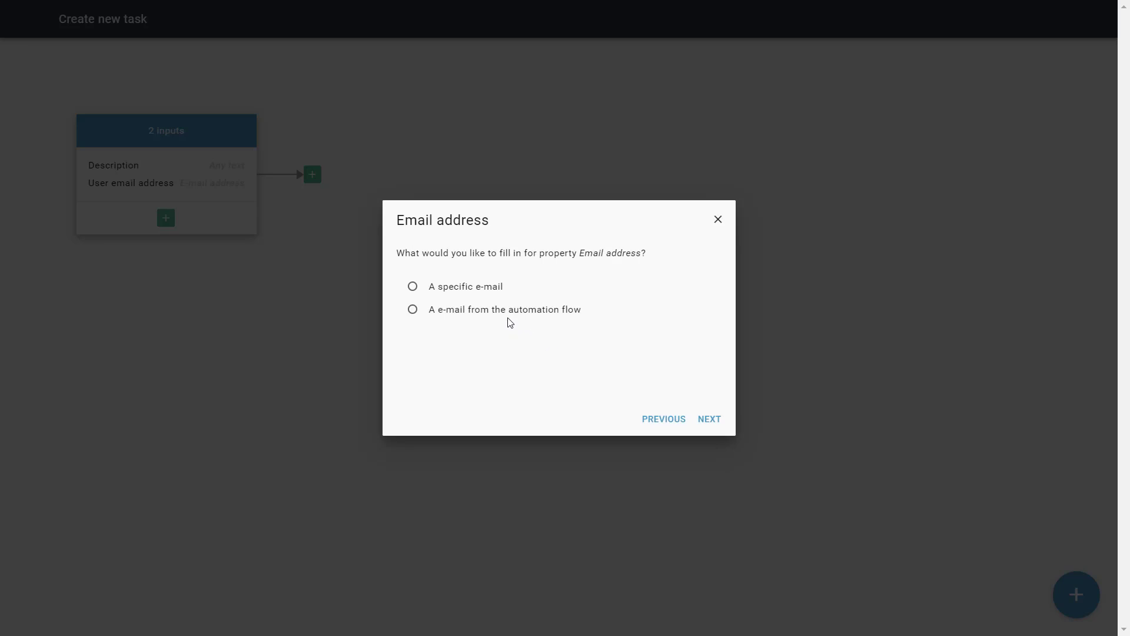
pyautogui.click(444, 316)
pyautogui.click(700, 419)
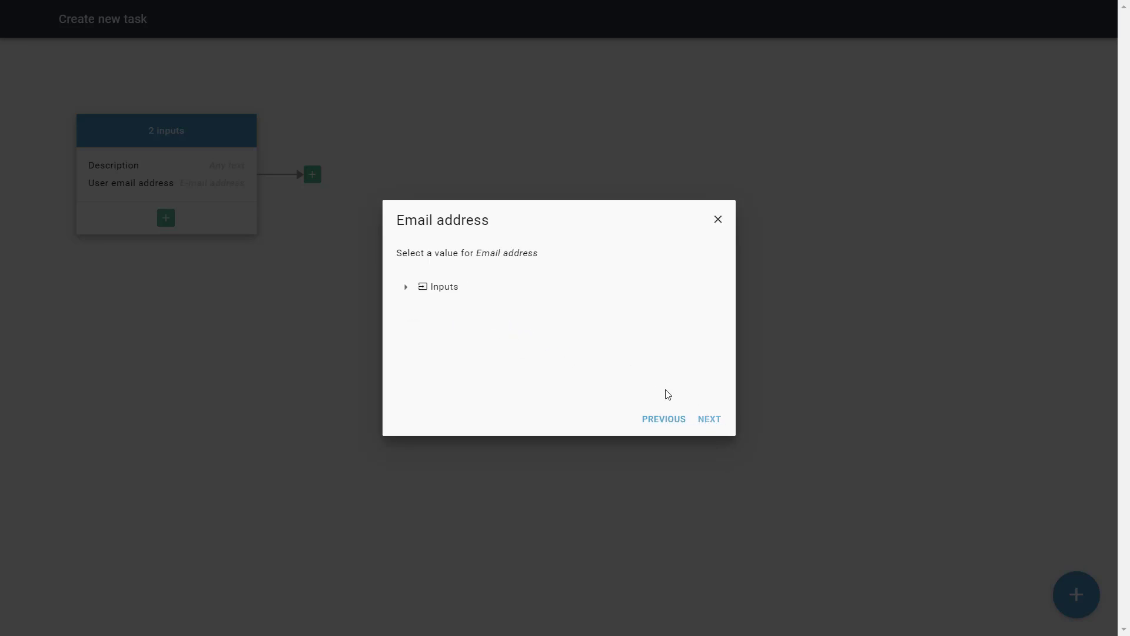
pyautogui.click(405, 288)
pyautogui.click(477, 335)
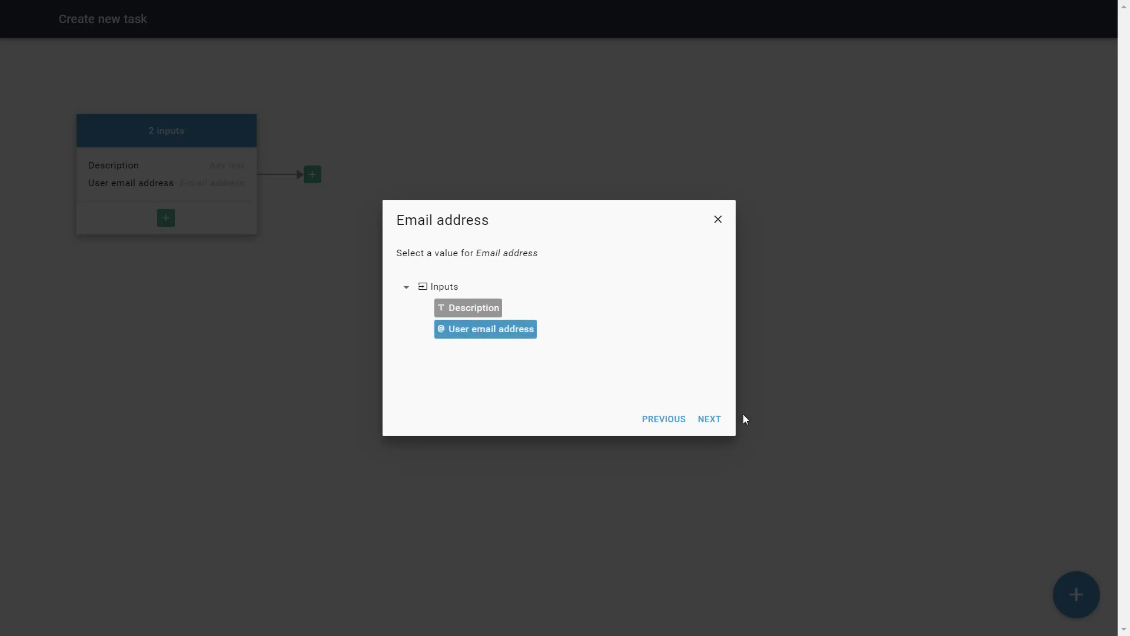
pyautogui.click(711, 420)
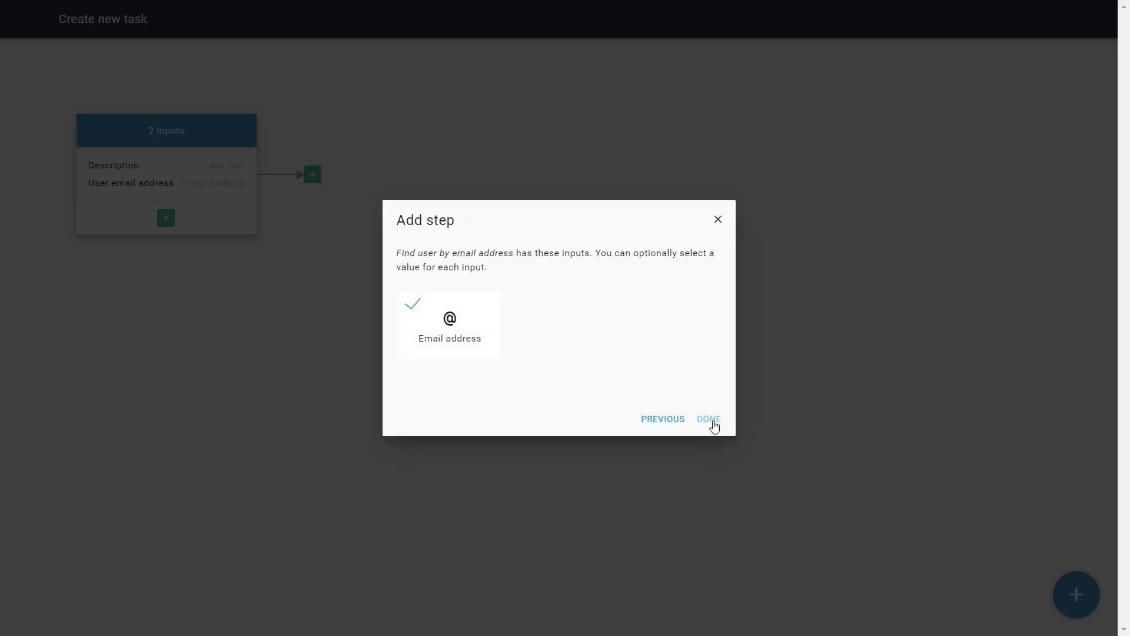
pyautogui.click(711, 420)
pyautogui.click(447, 174)
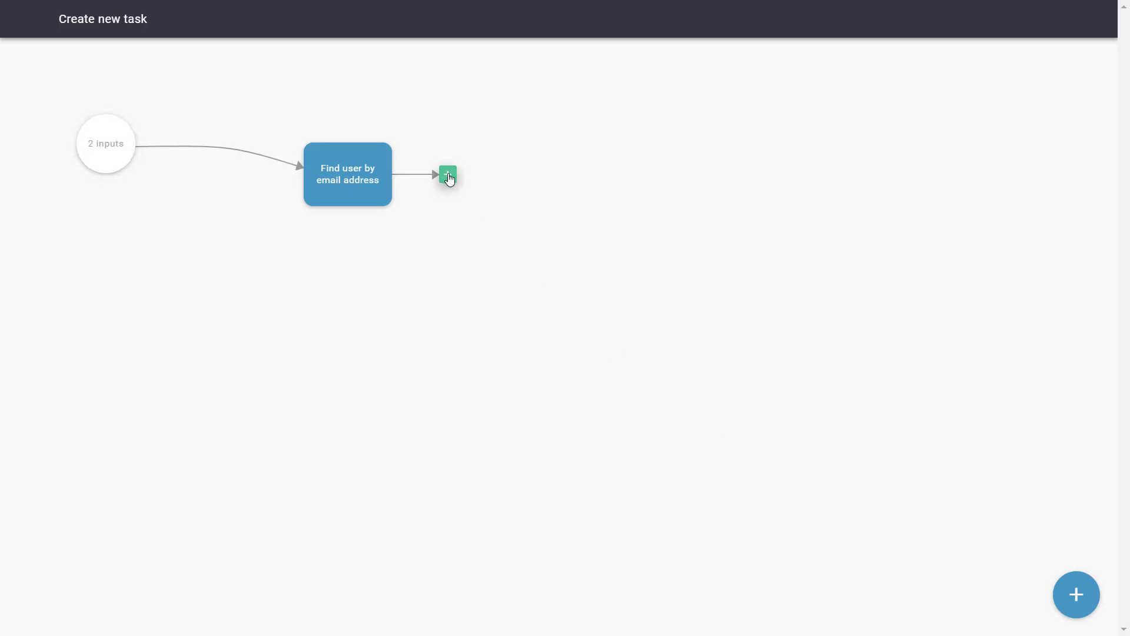
# - Add a Create Task flow part after Find user by email address
pyautogui.click(480, 300)
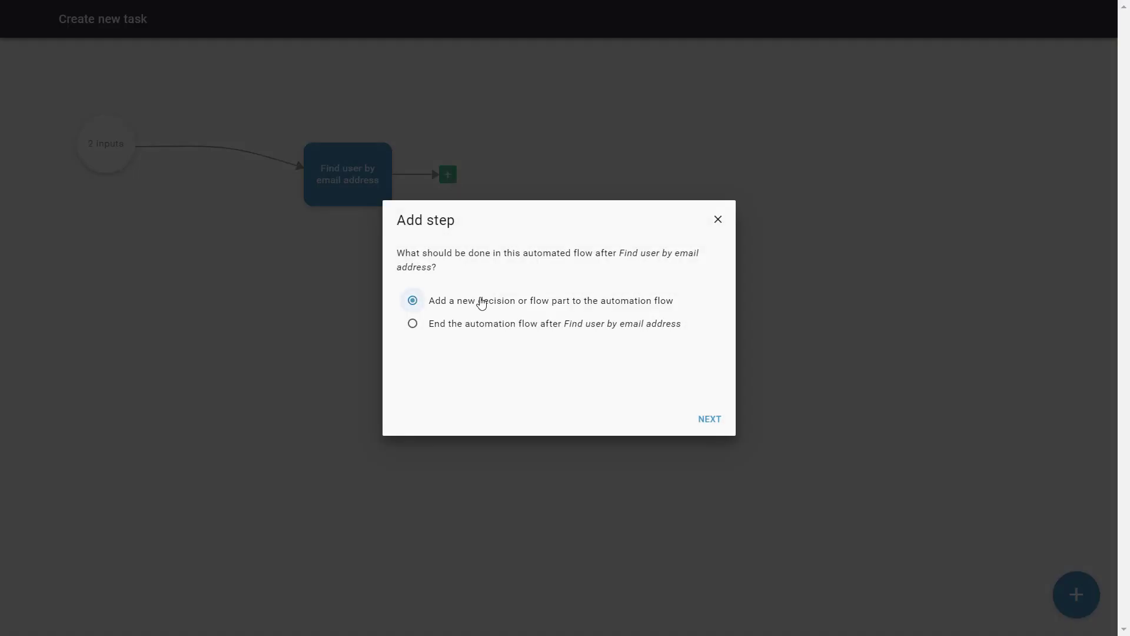
pyautogui.click(711, 423)
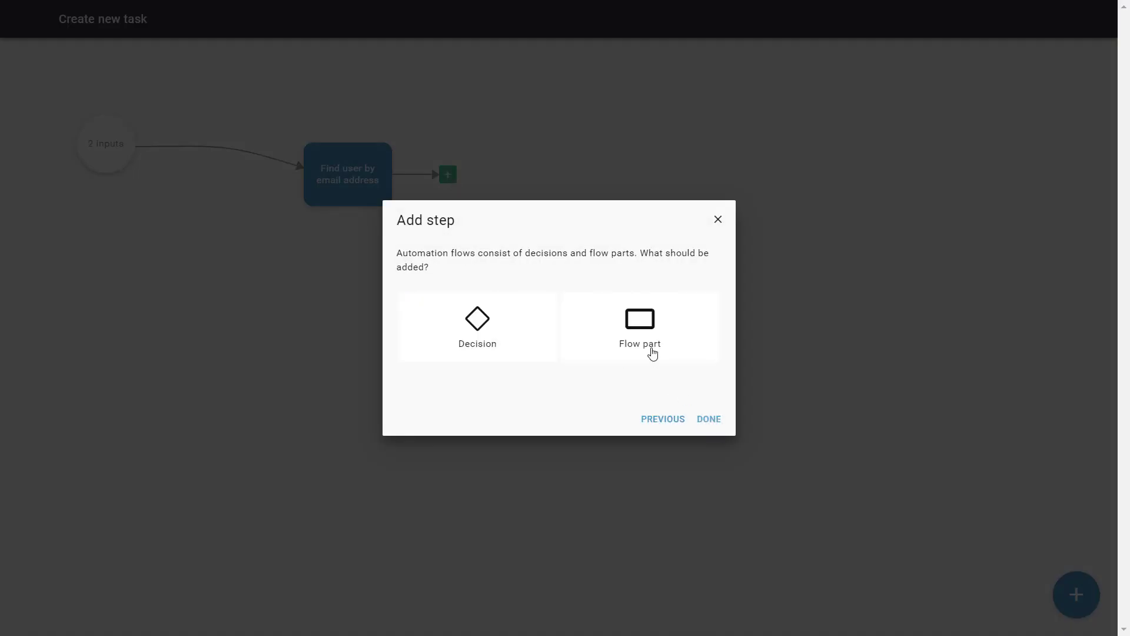
pyautogui.click(650, 349)
pyautogui.click(713, 424)
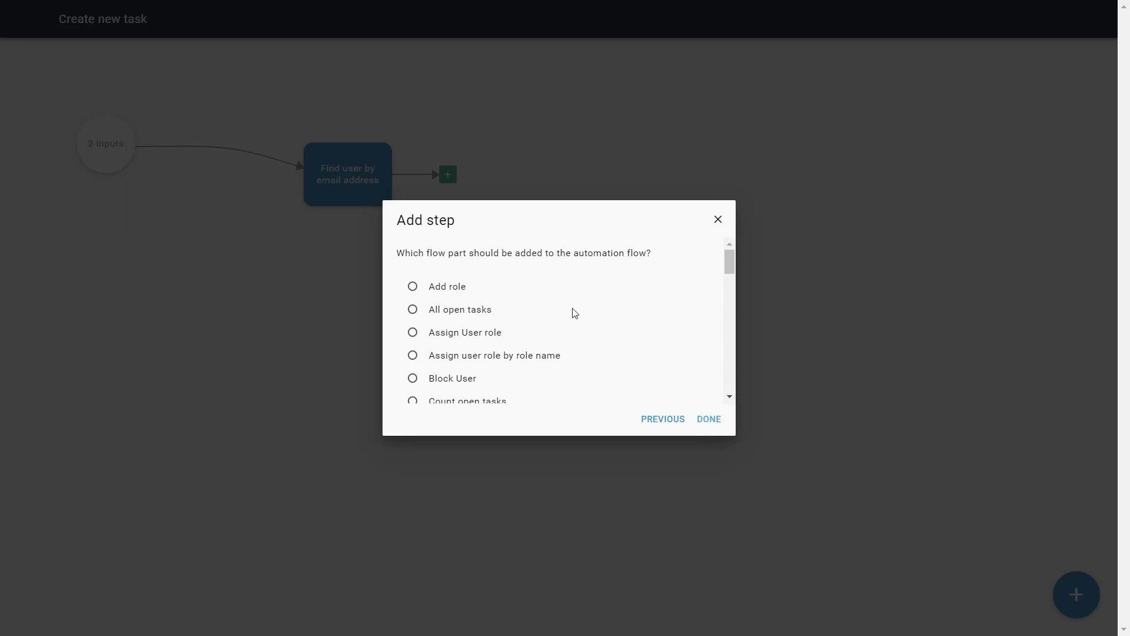
pyautogui.moveTo(728, 267); pyautogui.dragTo(730, 287)
pyautogui.scroll(-1, 731, 287)
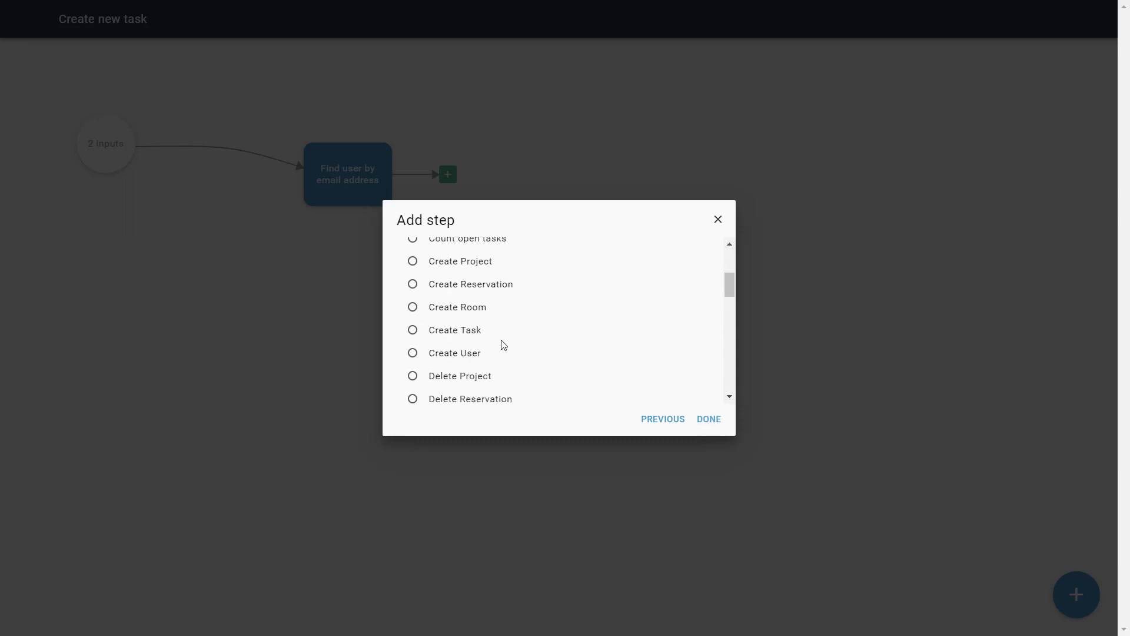
pyautogui.click(468, 333)
pyautogui.click(712, 422)
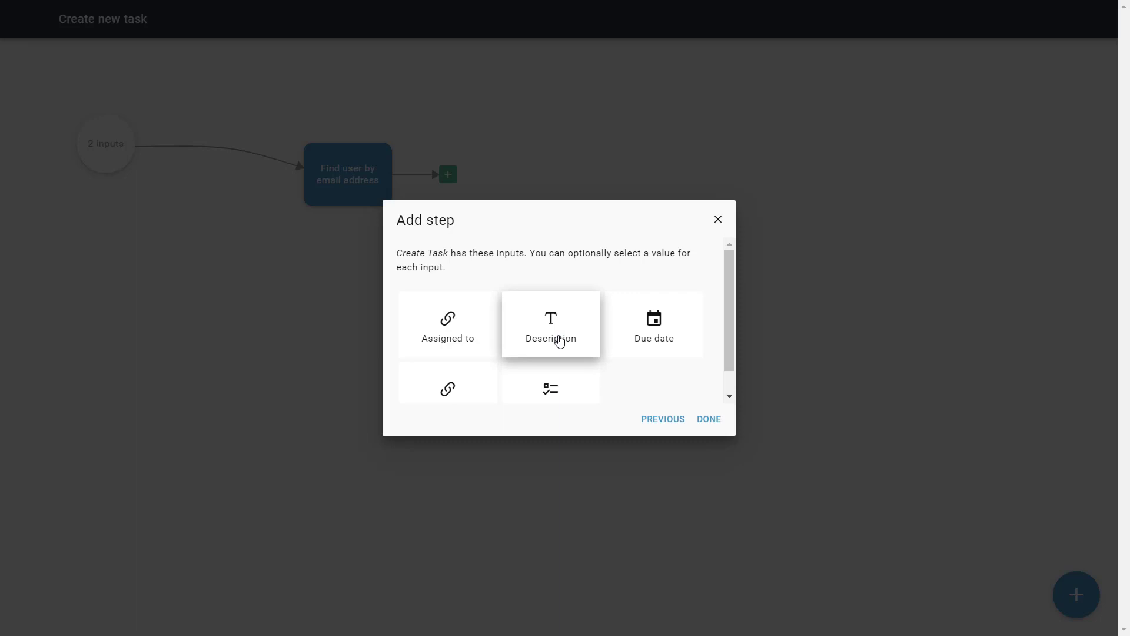
# - Assign the task to the Found user and take Description from the Description input
pyautogui.click(474, 323)
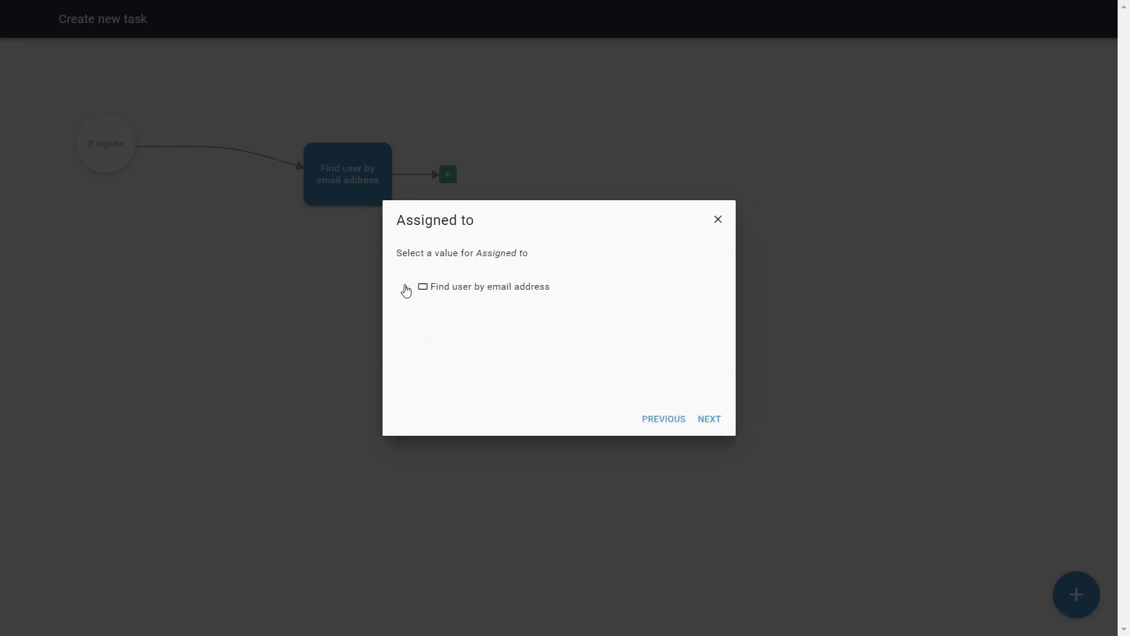
pyautogui.click(406, 287)
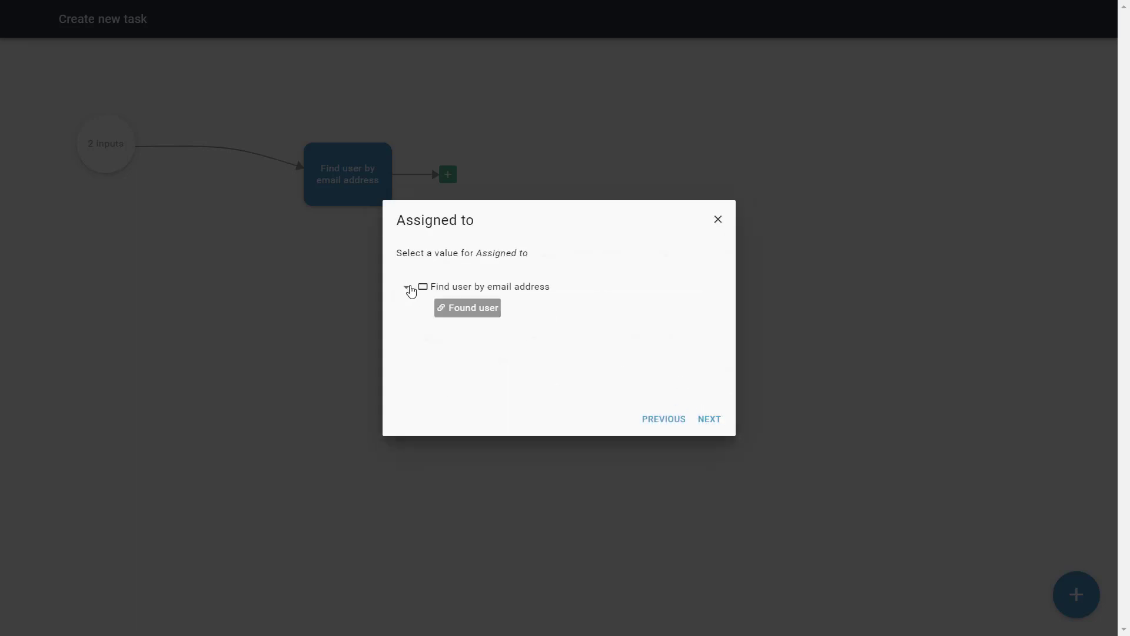
pyautogui.click(478, 310)
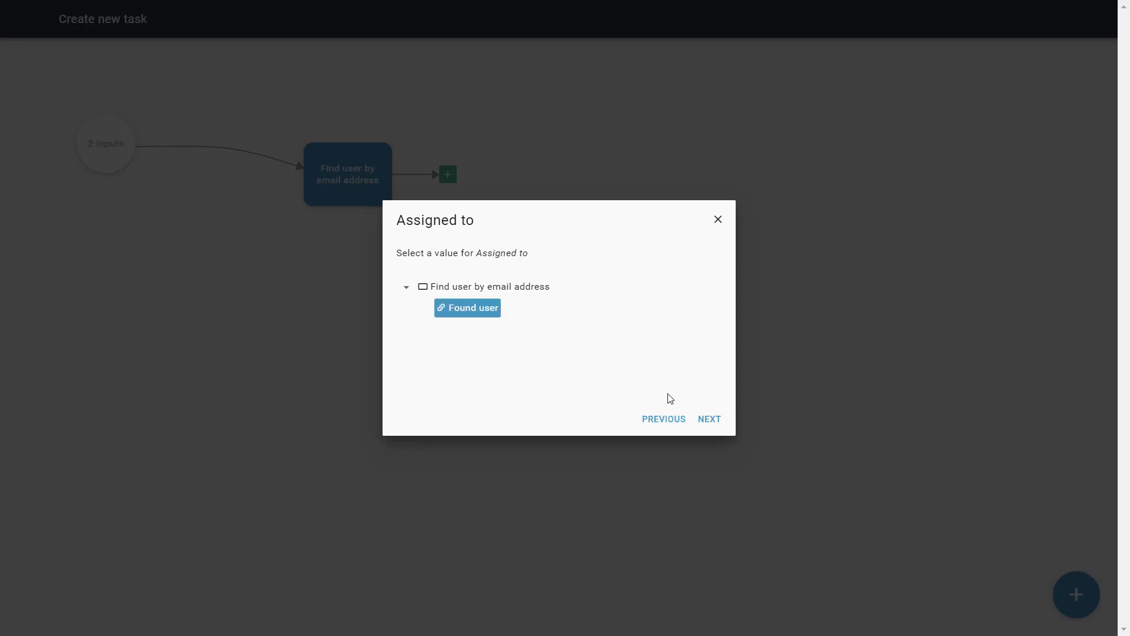
pyautogui.click(710, 419)
pyautogui.click(553, 351)
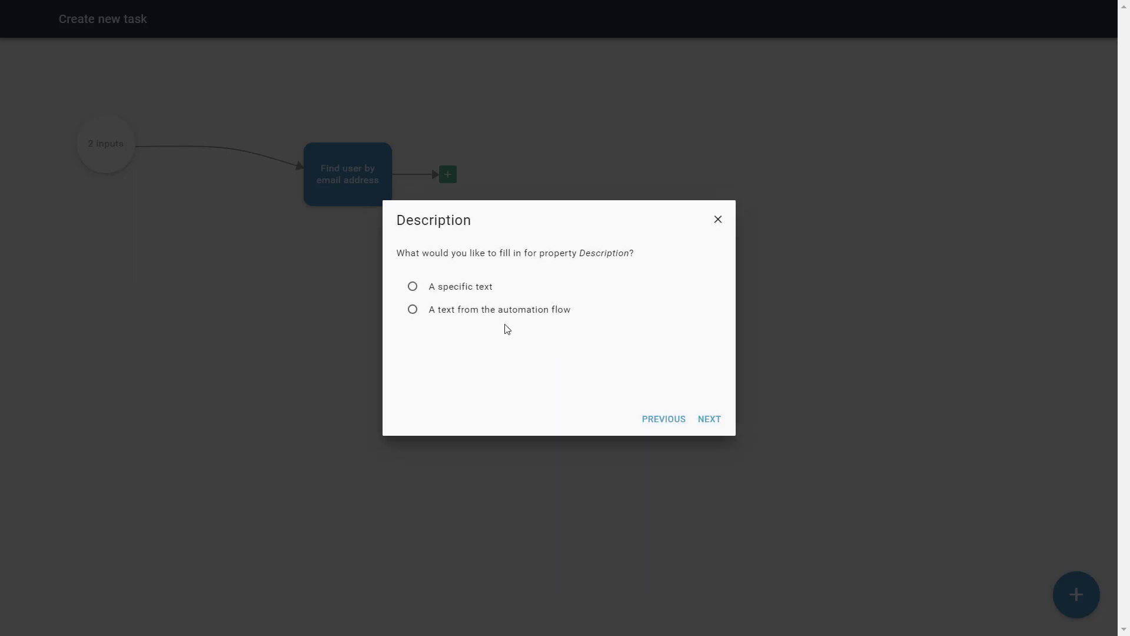
pyautogui.click(437, 312)
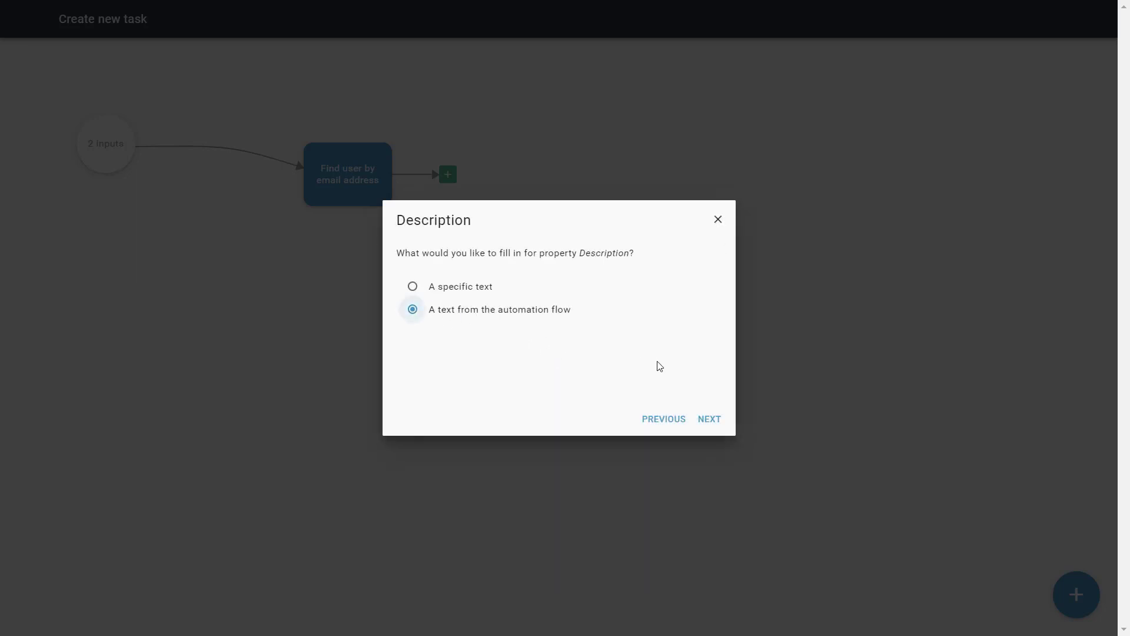
pyautogui.click(710, 419)
pyautogui.click(407, 289)
pyautogui.click(468, 308)
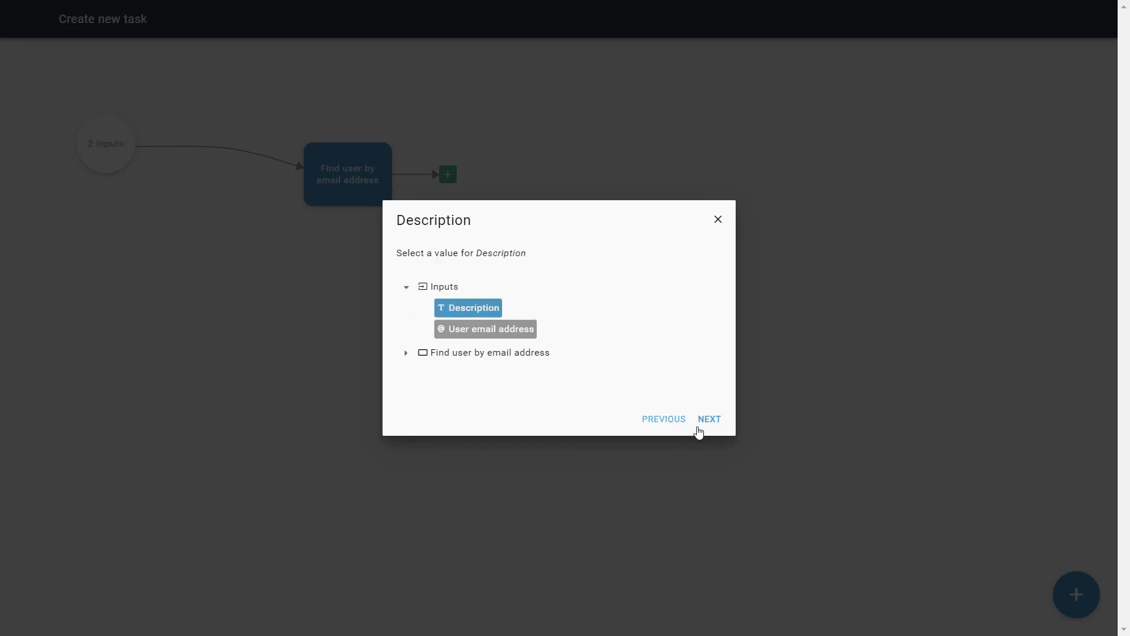
pyautogui.click(707, 420)
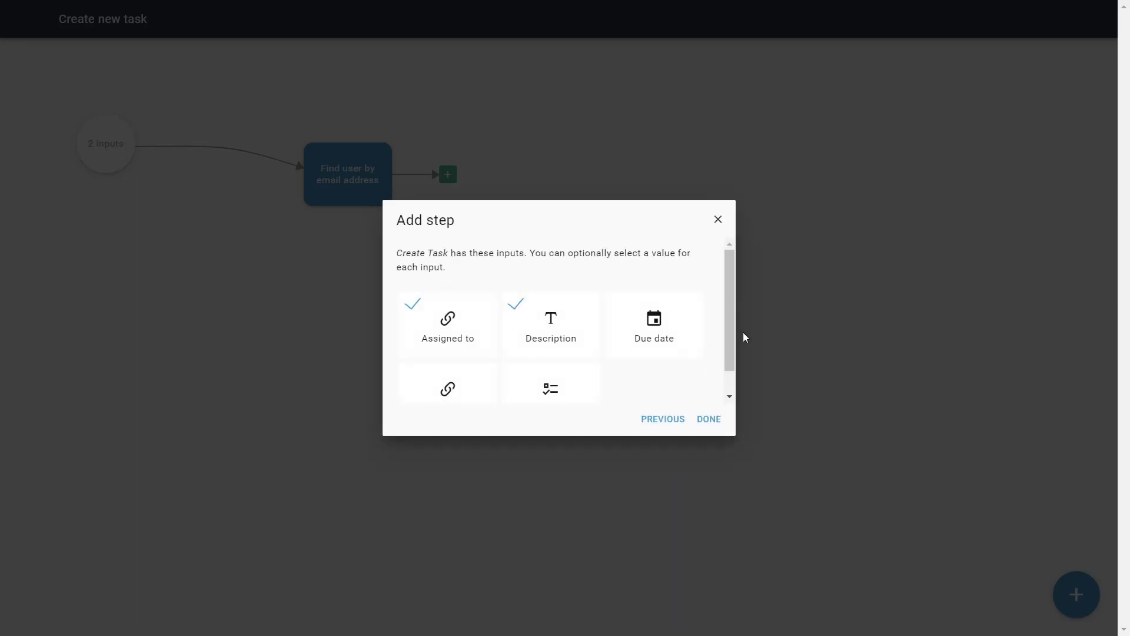
# - Set the task Status to New and finish the Create Task step
pyautogui.scroll(-1, 732, 351)
pyautogui.click(567, 378)
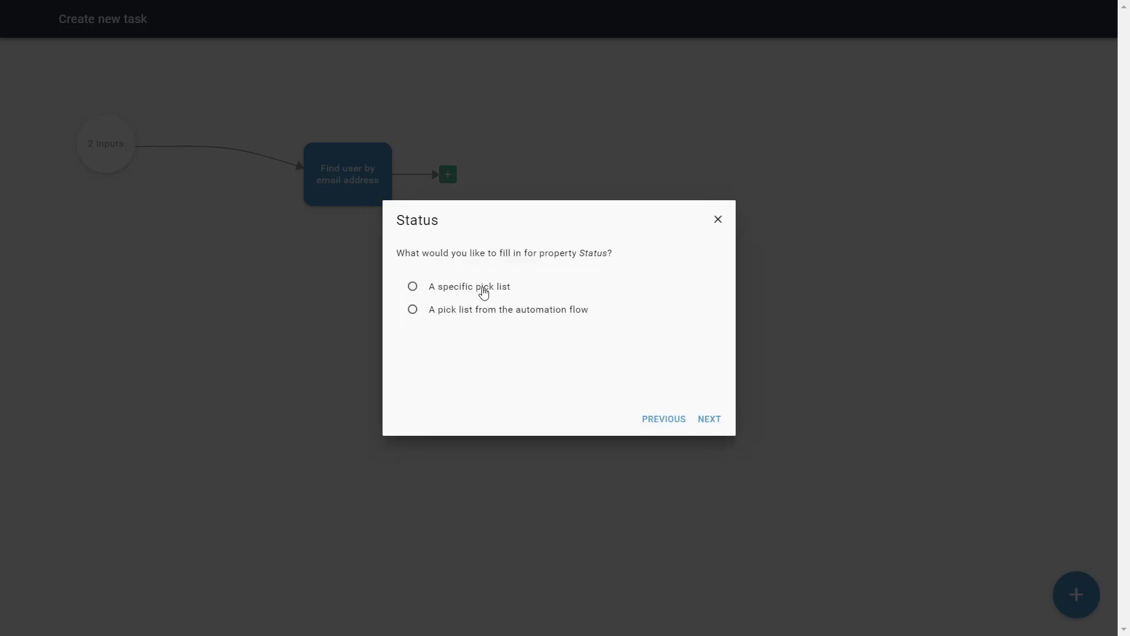
pyautogui.click(483, 289)
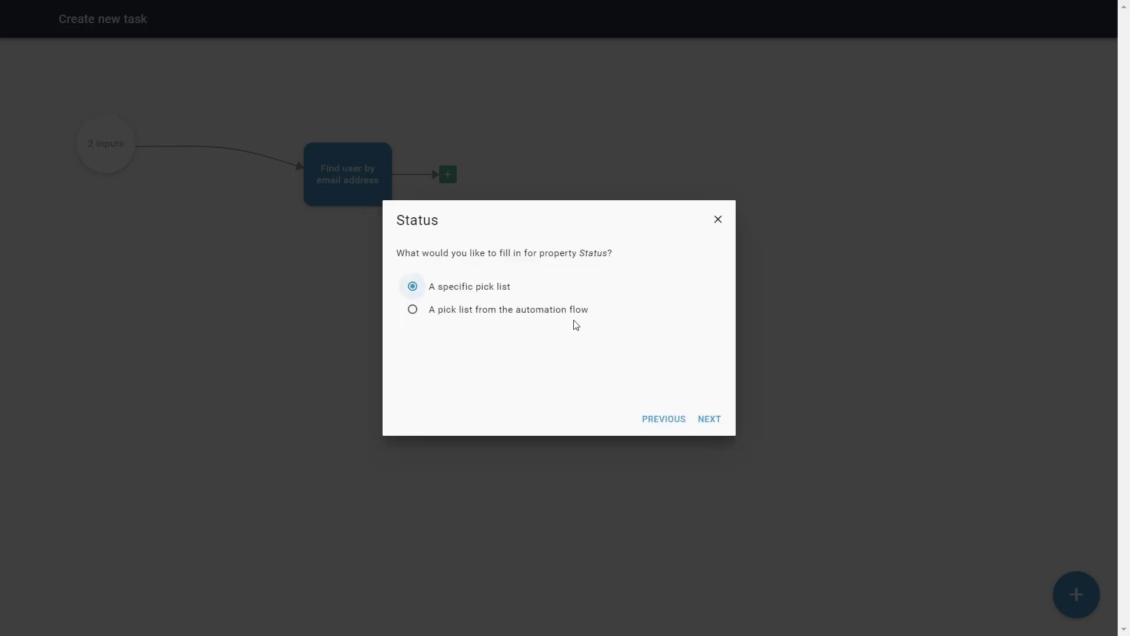
pyautogui.click(717, 421)
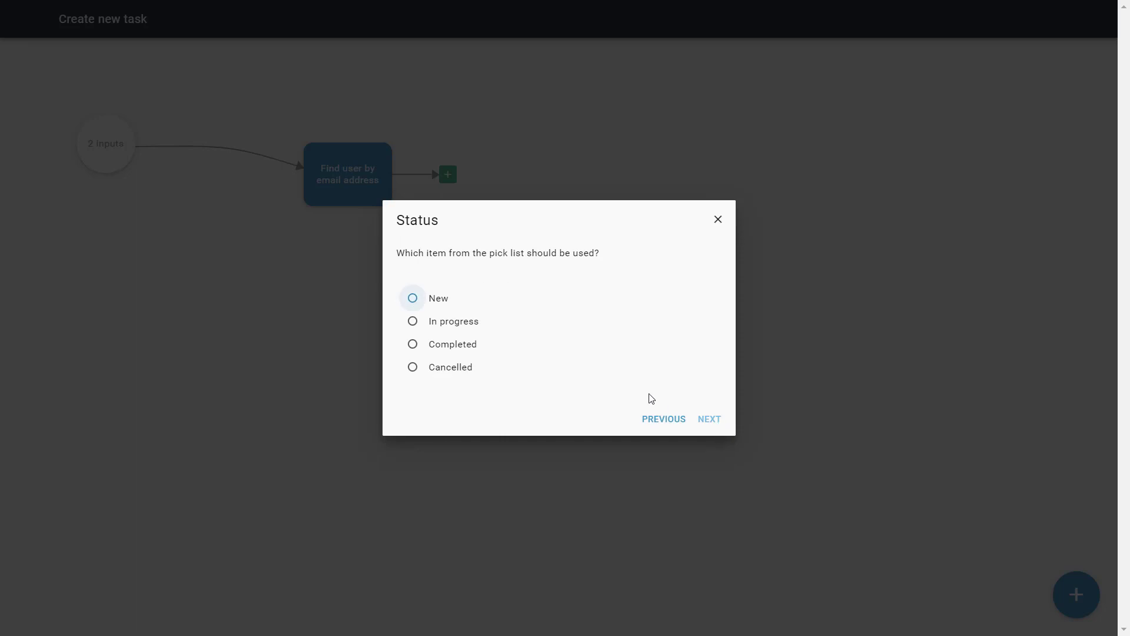
pyautogui.click(445, 302)
pyautogui.click(710, 419)
pyautogui.click(712, 422)
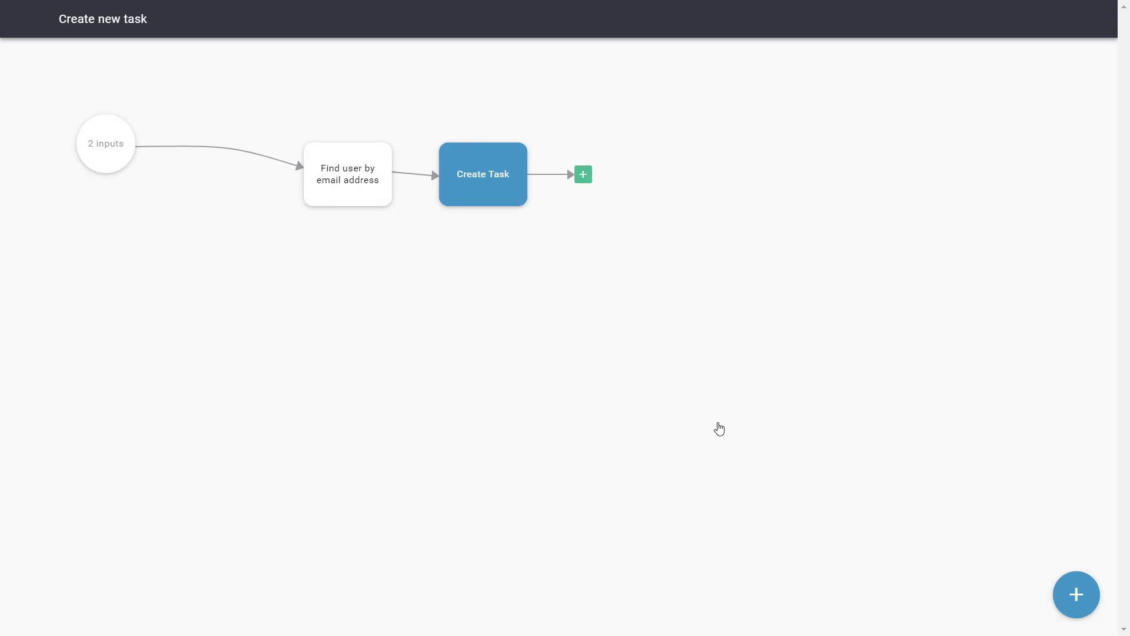
pyautogui.click(583, 174)
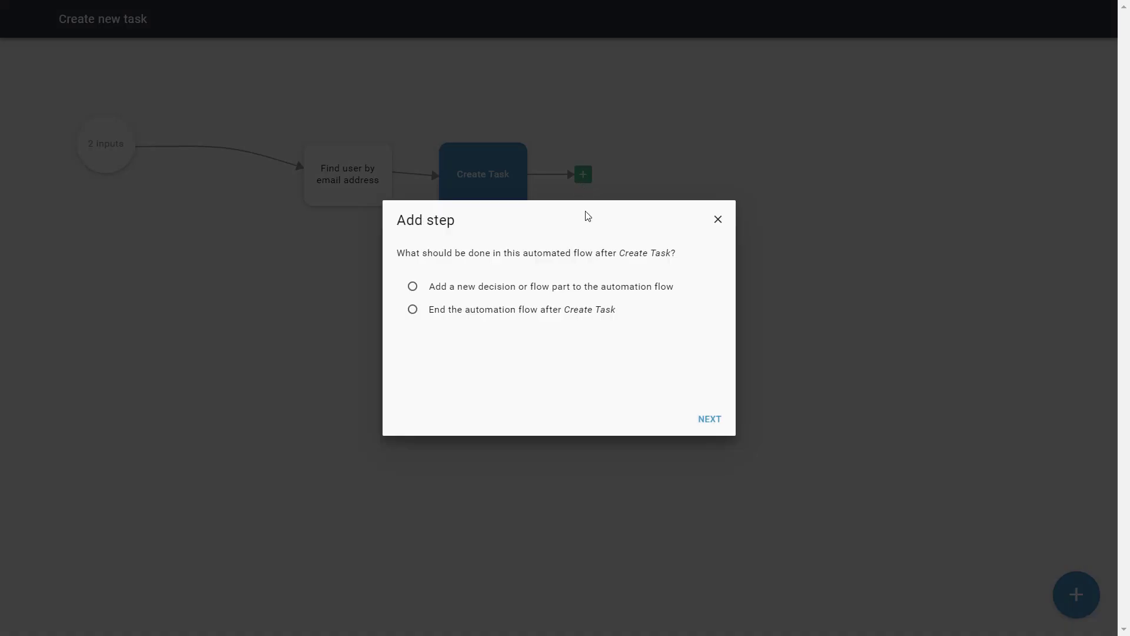
# - End the automation flow after Create Task with an End node
pyautogui.click(524, 315)
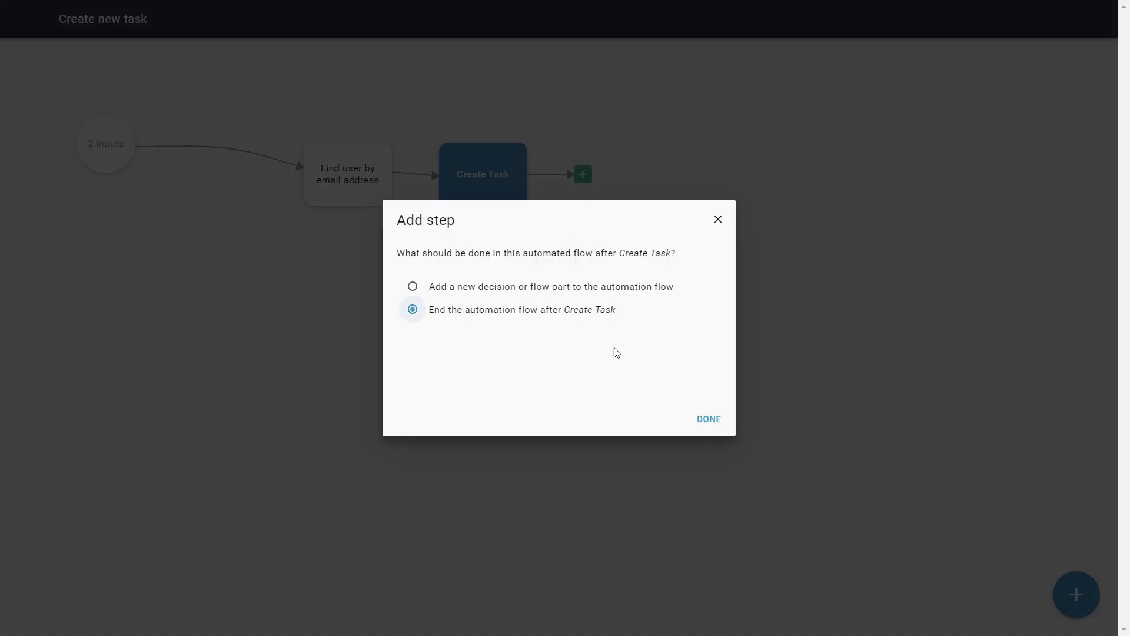
pyautogui.click(712, 420)
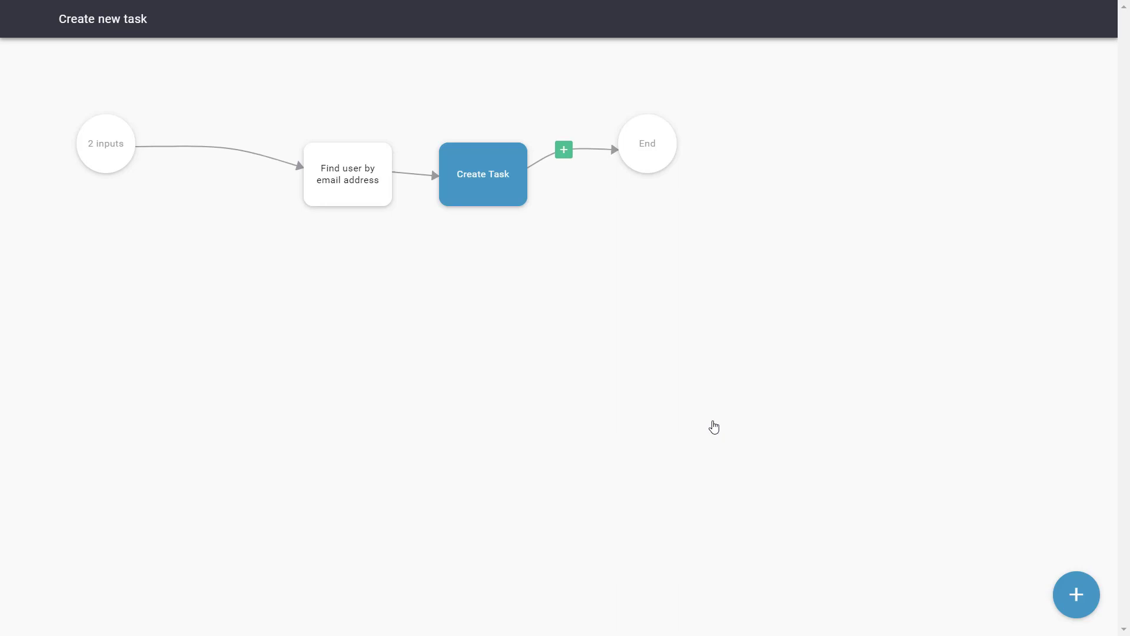
pyautogui.click(1046, 609)
# - Return to the Triggre home page and publish the design to Lab
pyautogui.click(37, 20)
pyautogui.click(34, 20)
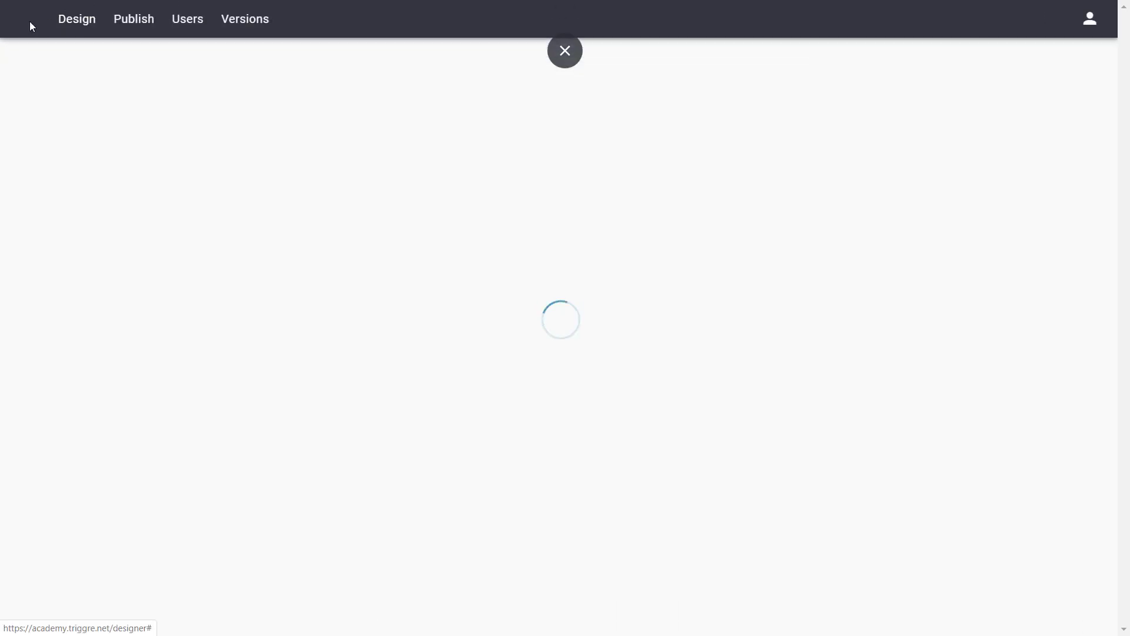
pyautogui.click(127, 25)
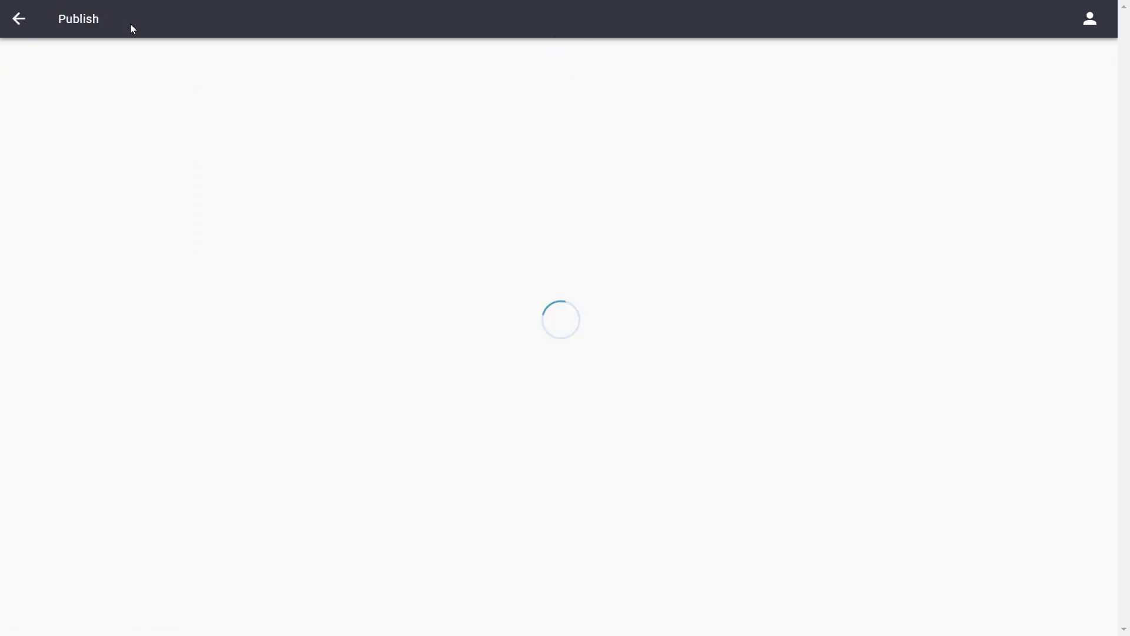
pyautogui.click(255, 139)
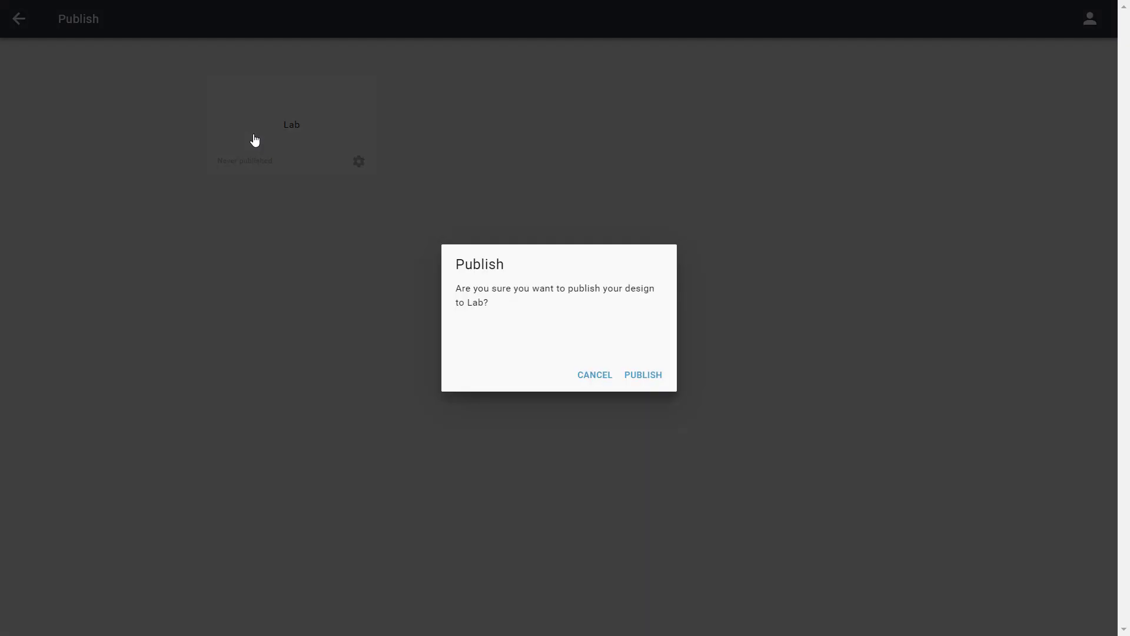
pyautogui.click(630, 375)
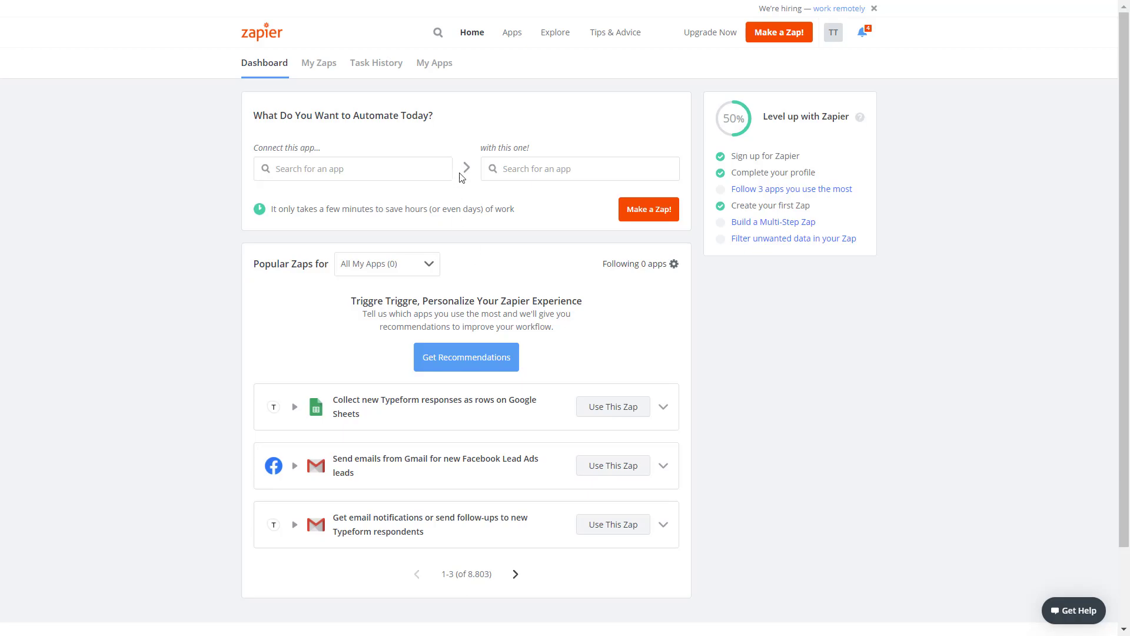
# - Start a new Zap triggered by Email by Zapier's New Inbound Email
pyautogui.click(641, 213)
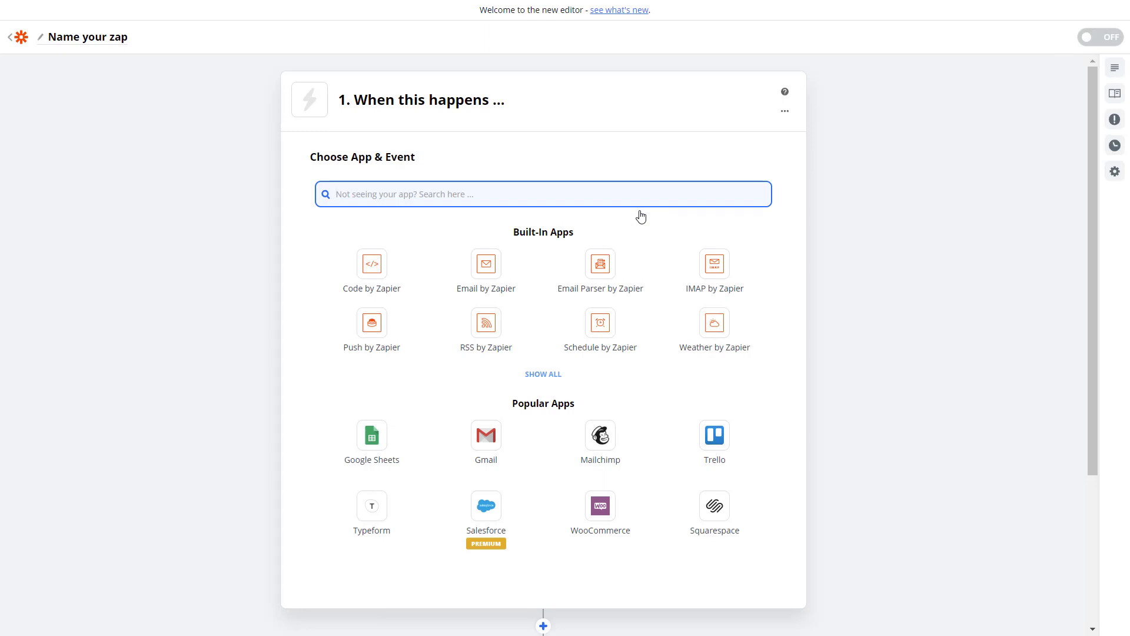
pyautogui.click(488, 274)
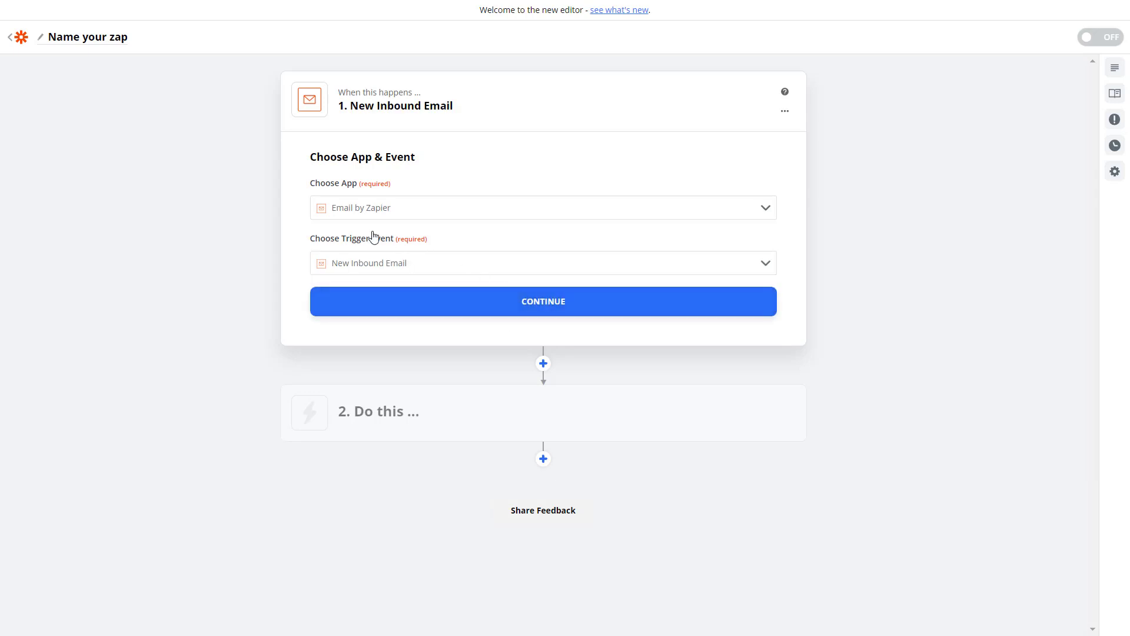
pyautogui.click(479, 309)
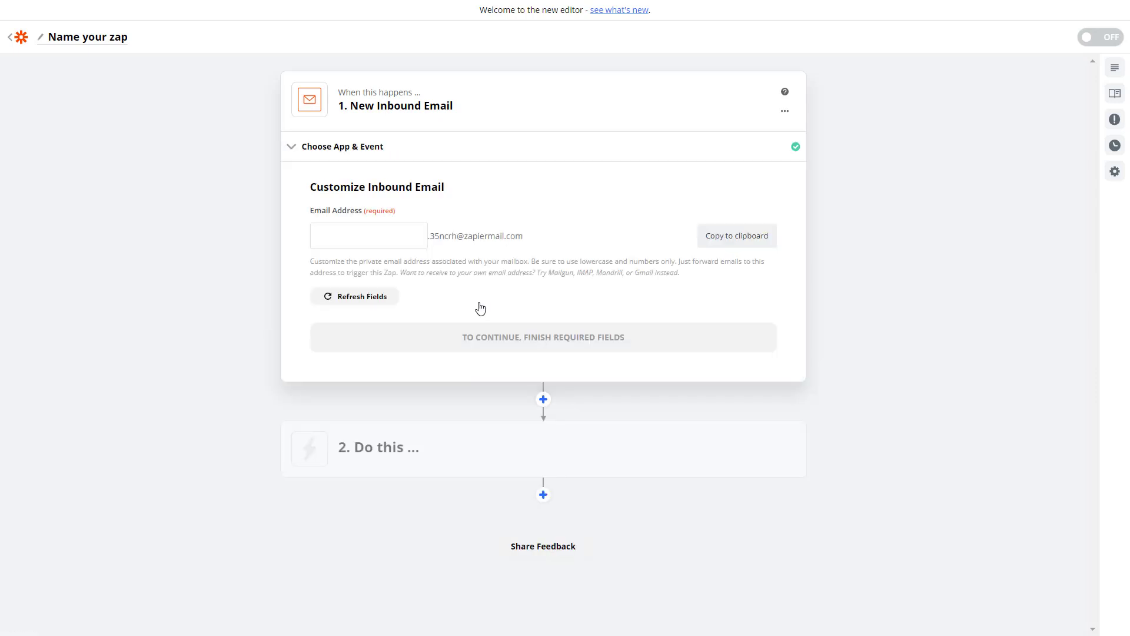
# - Set the inbound mailbox to 'triggre', copy the full address, and skip the trigger test
pyautogui.click(414, 243)
pyautogui.write('triggre')
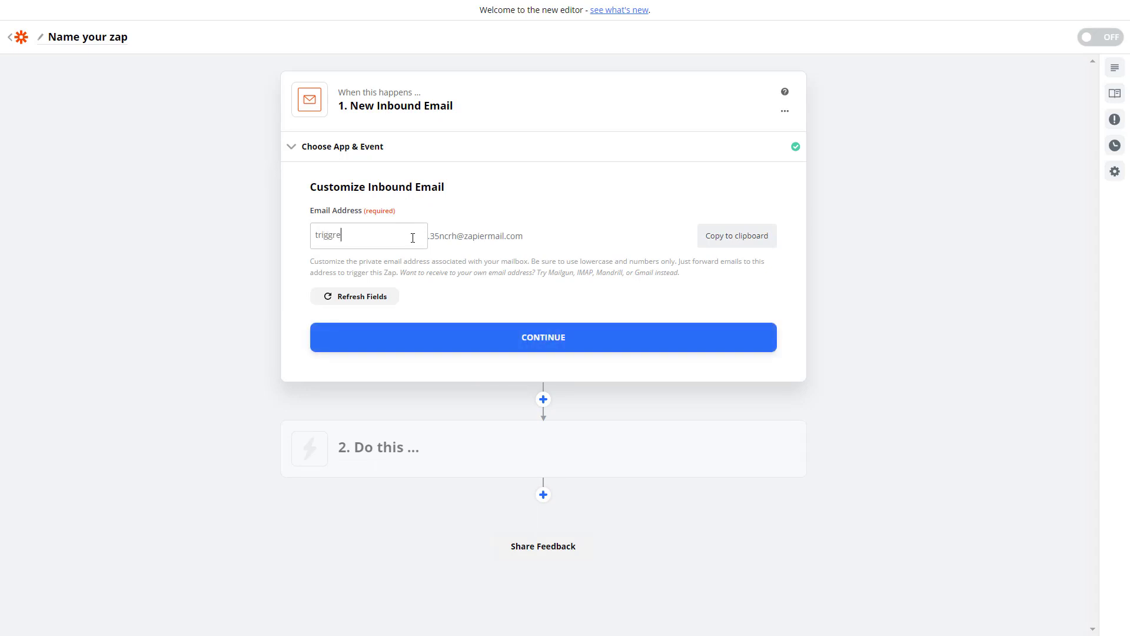
pyautogui.click(740, 244)
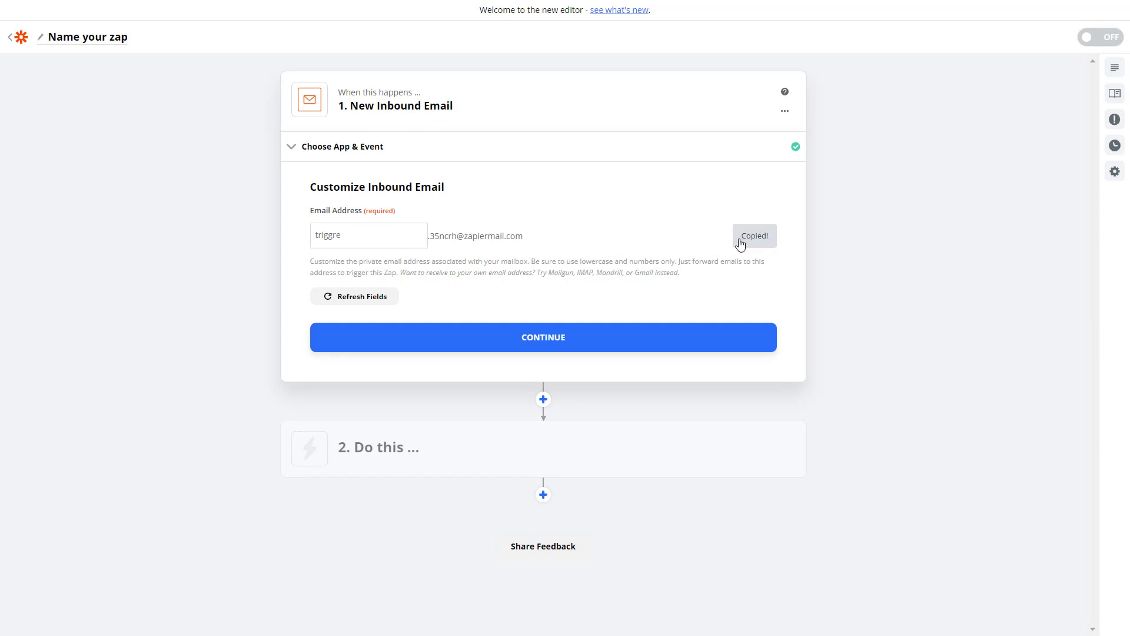
pyautogui.click(628, 325)
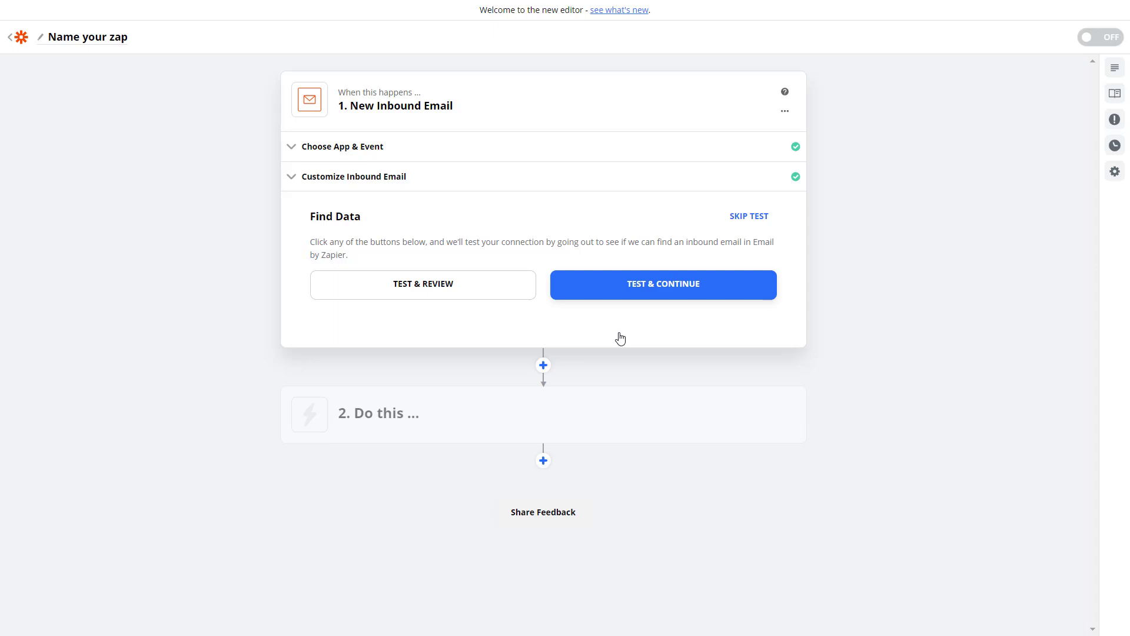
pyautogui.click(730, 217)
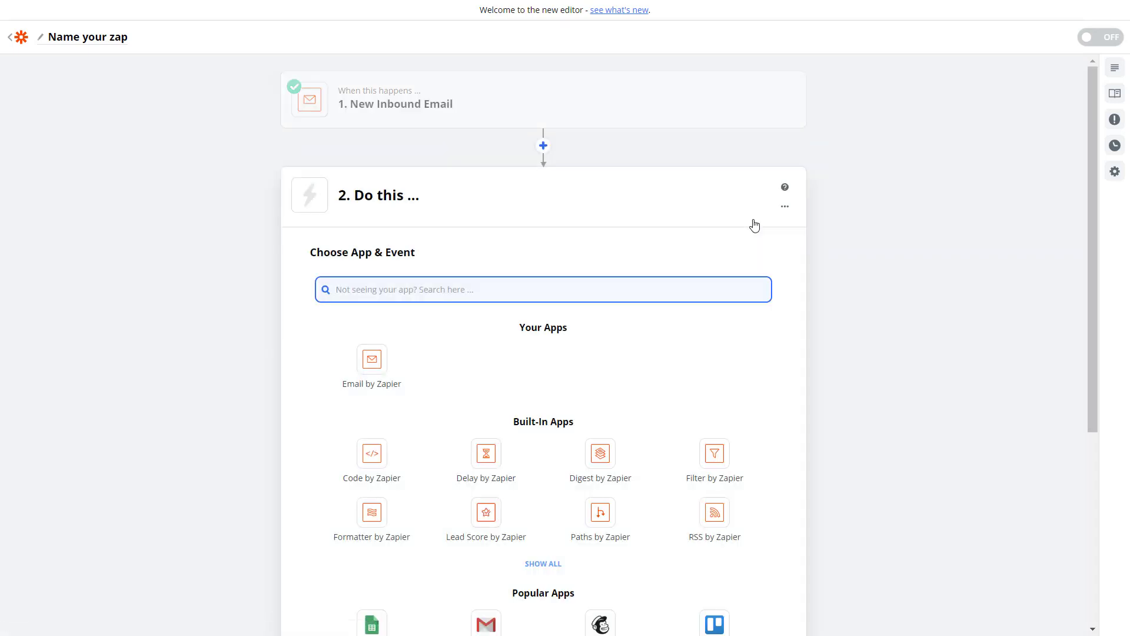
# - Set the action step to Triggre (1.0.70) with the Call Triggre Interface event
pyautogui.click(275, 241)
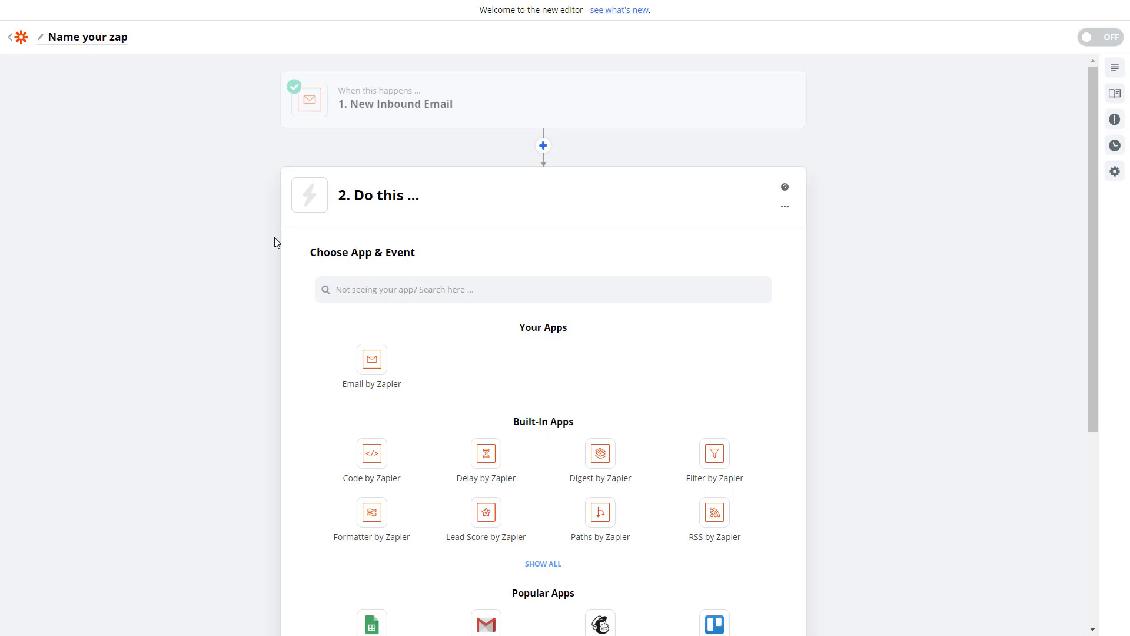
pyautogui.click(404, 293)
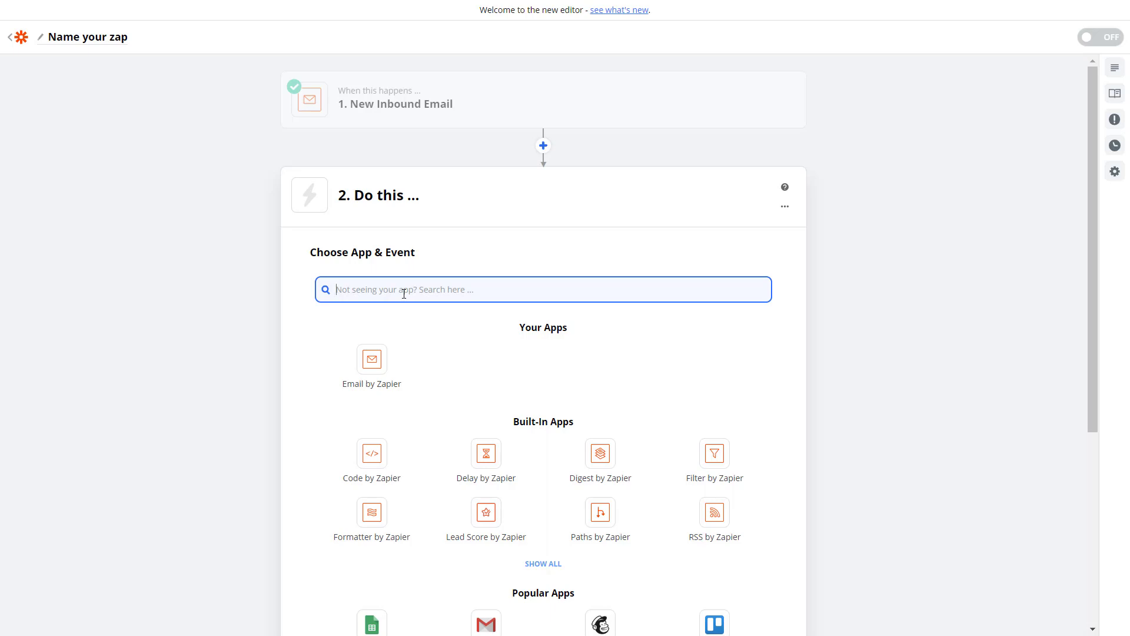
pyautogui.write('triggre')
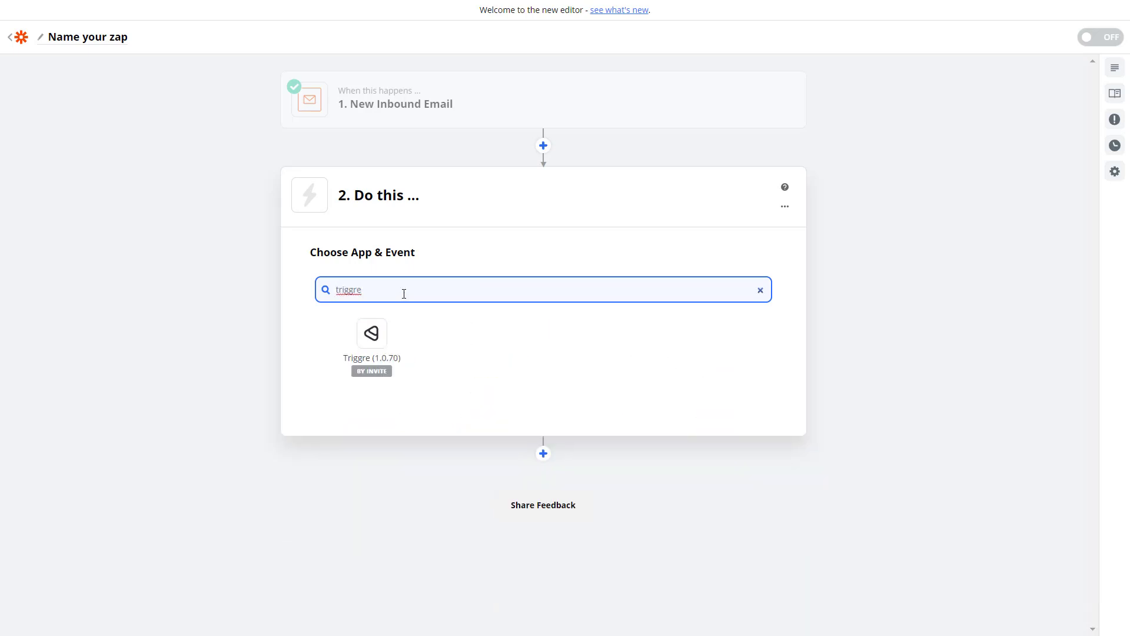
pyautogui.click(365, 337)
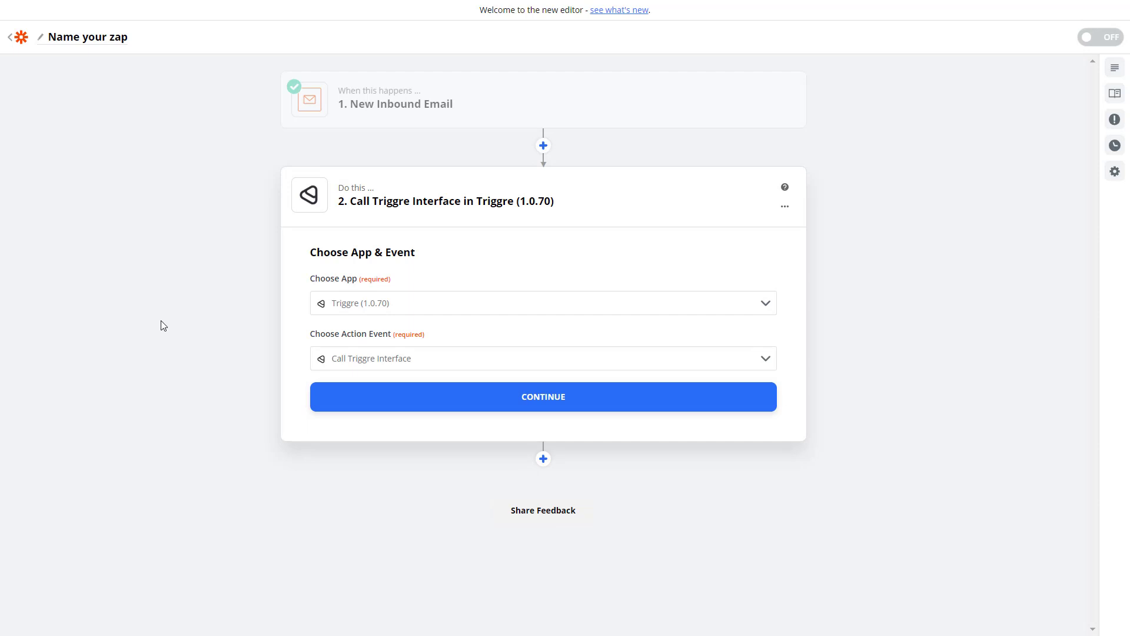
pyautogui.click(496, 401)
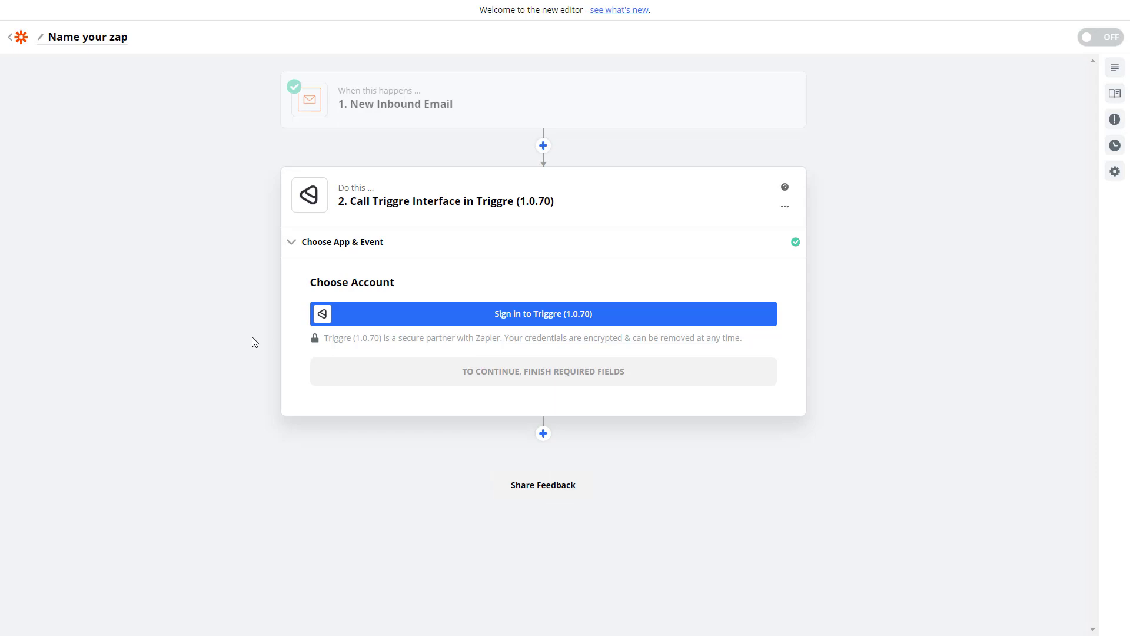
pyautogui.click(544, 314)
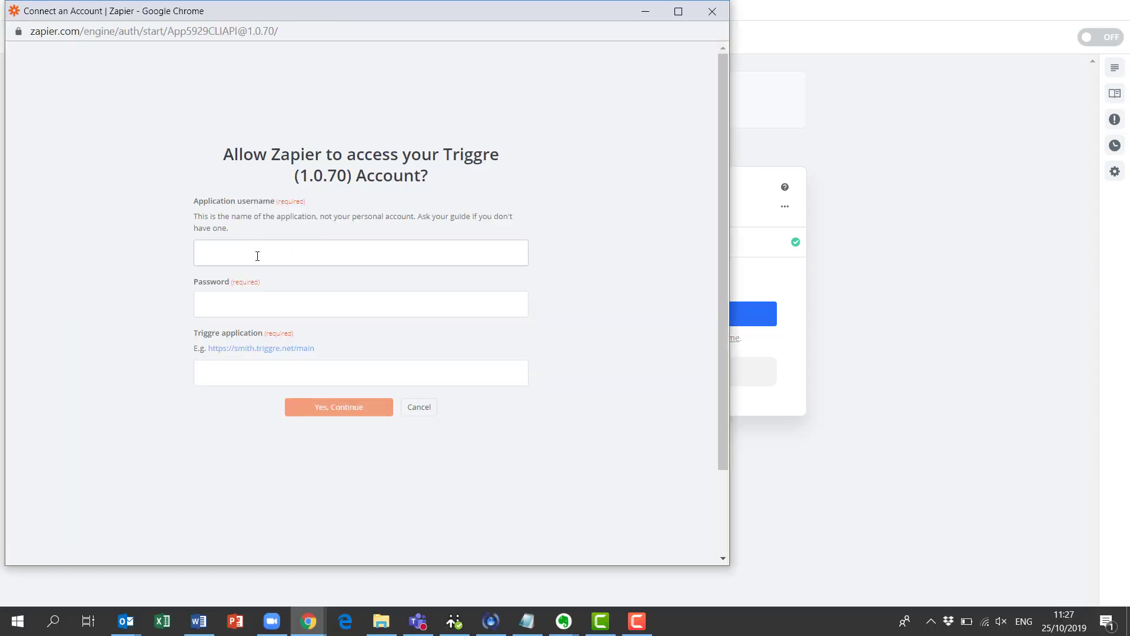
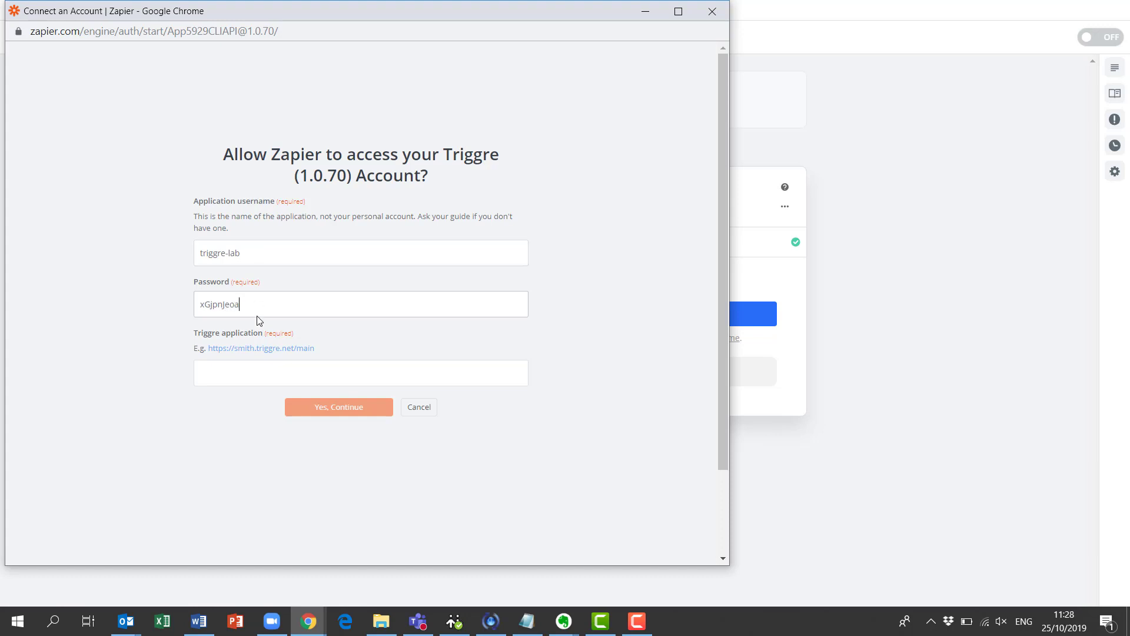
pyautogui.click(250, 376)
pyautogui.write('http')
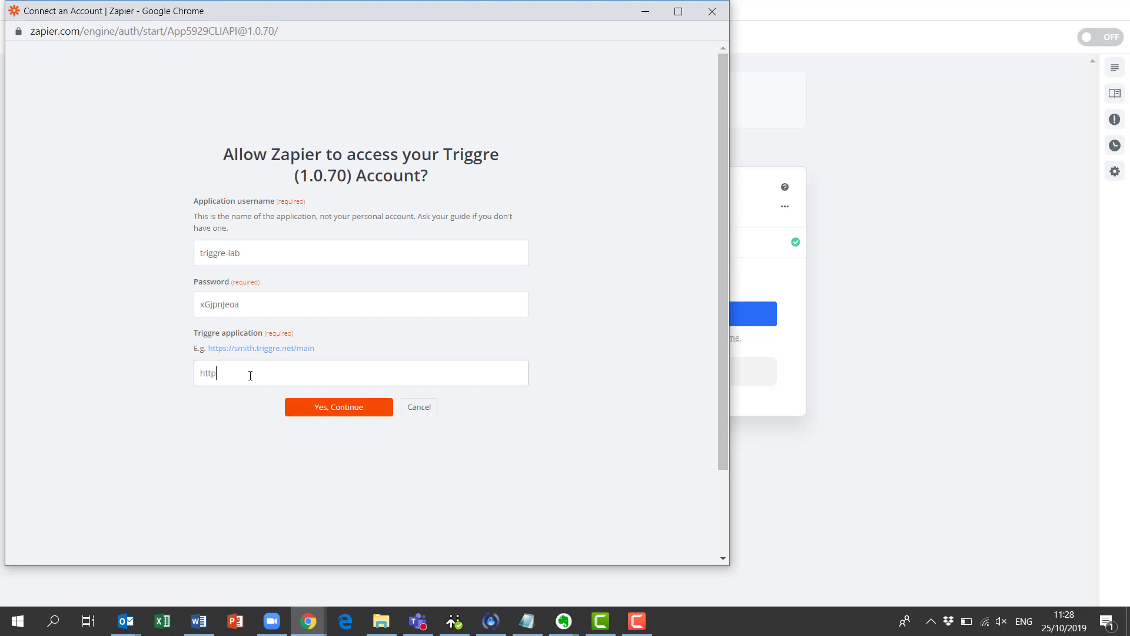
pyautogui.write('s://academy.triggre.net/lab')
pyautogui.click(337, 412)
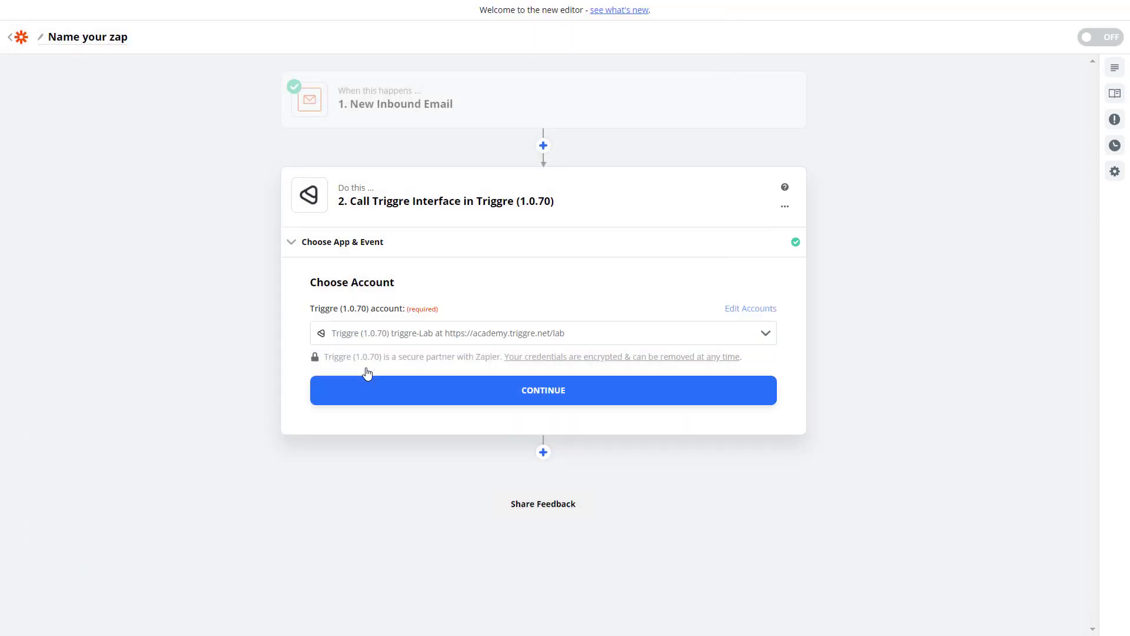
# - Keep the connected Triggre account and select the Create new task flow to call
pyautogui.click(451, 403)
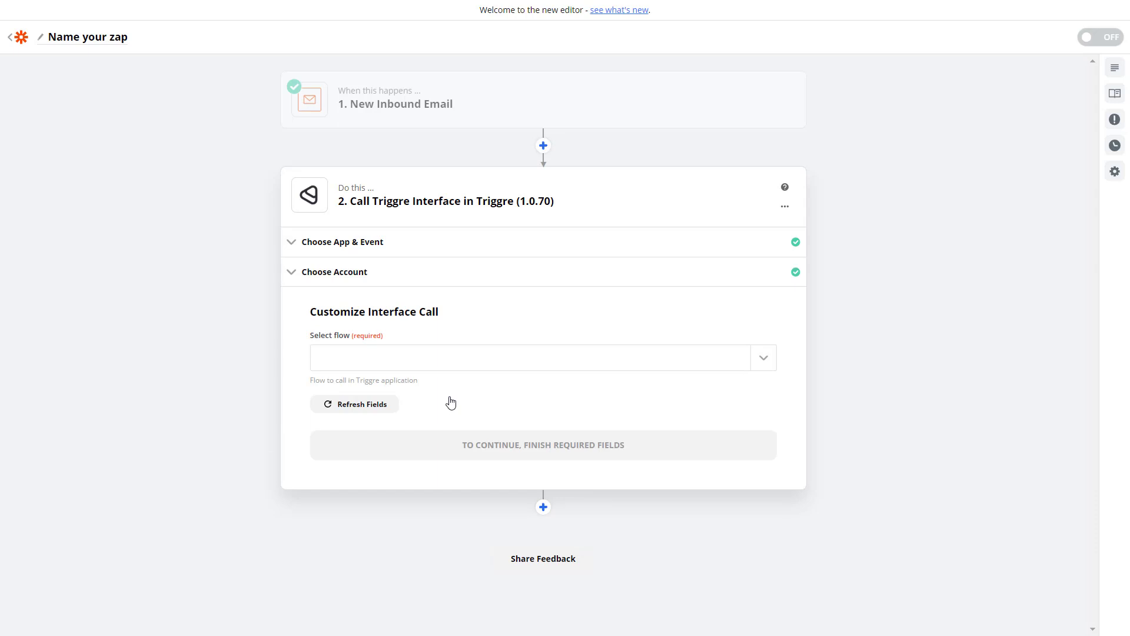
pyautogui.click(533, 363)
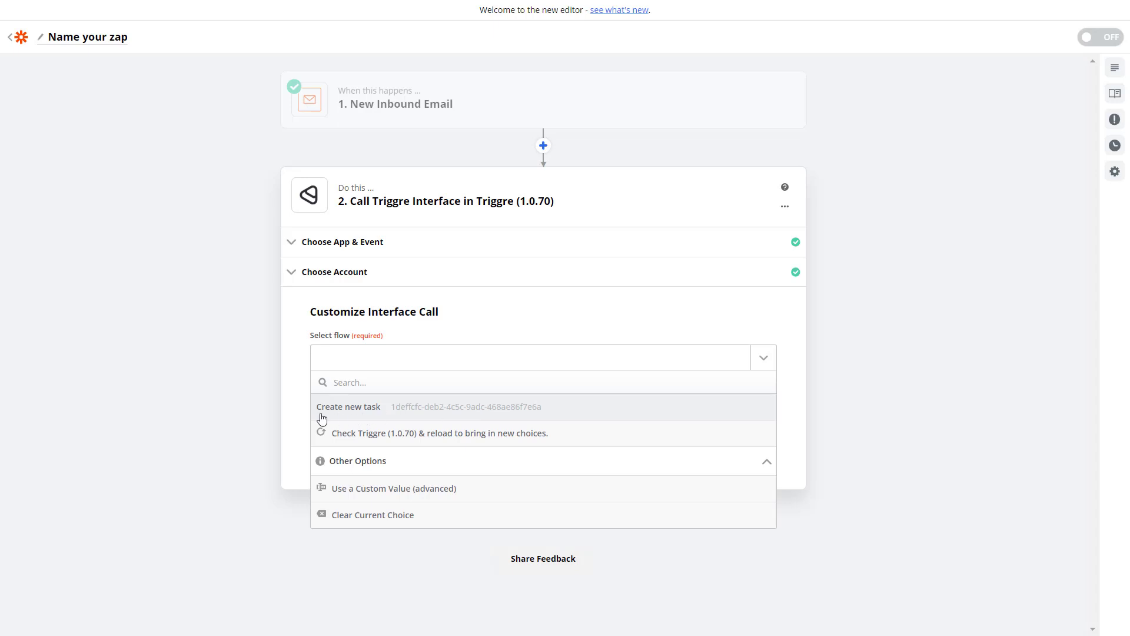
pyautogui.click(356, 415)
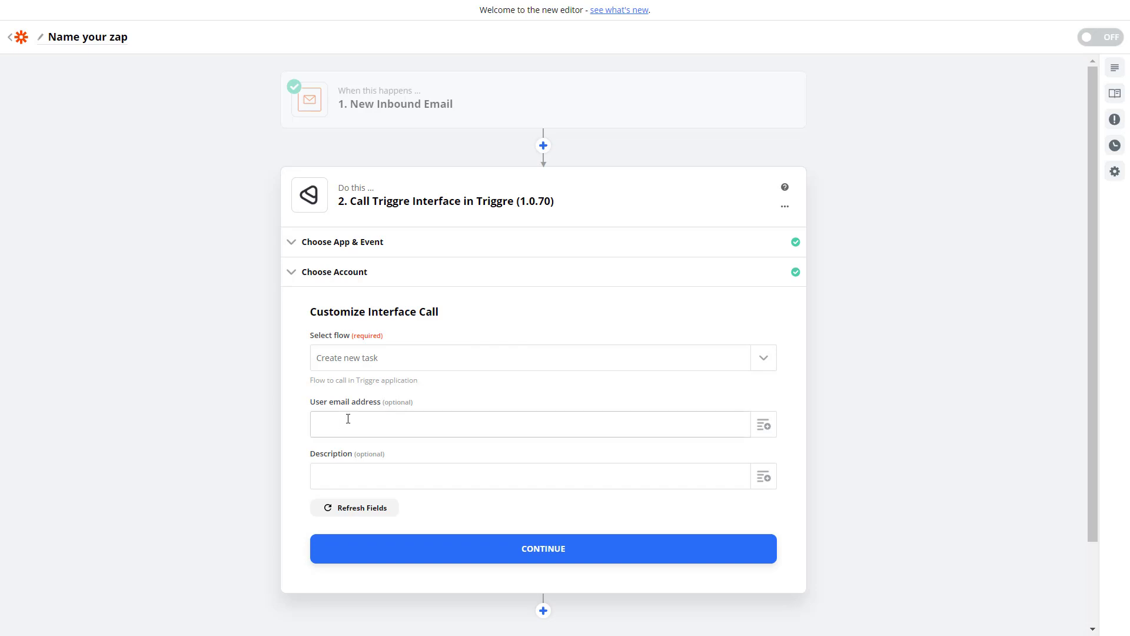
# - Map User email address to the email's Recipient and Description to its Subject
pyautogui.click(764, 425)
pyautogui.scroll(-5, 548, 471)
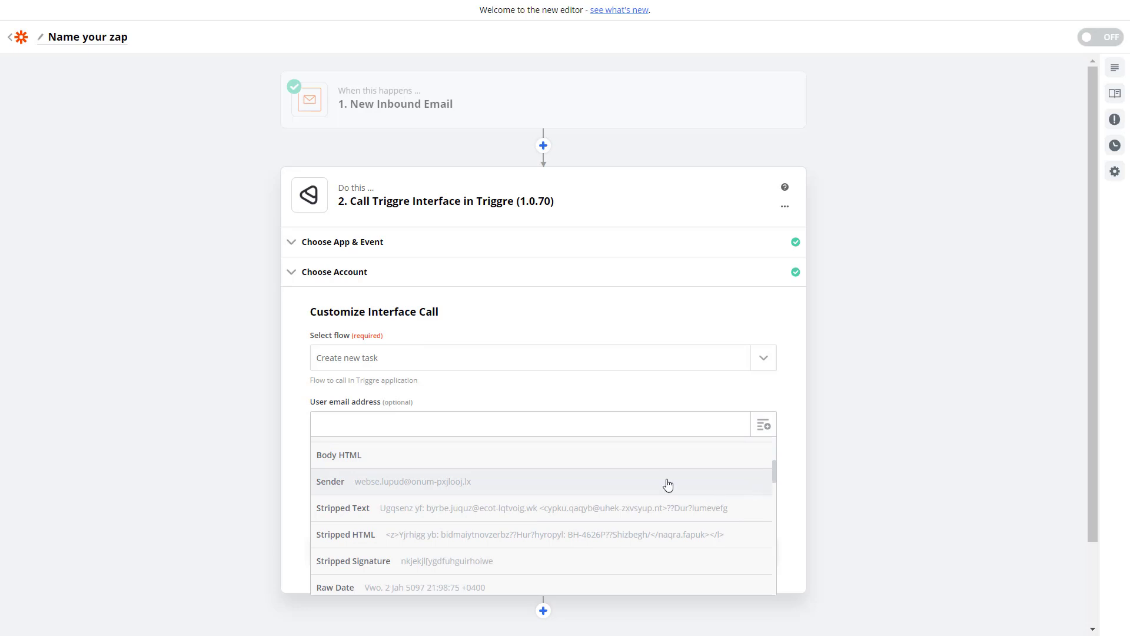
pyautogui.scroll(-2, 669, 482)
pyautogui.scroll(-8, 517, 500)
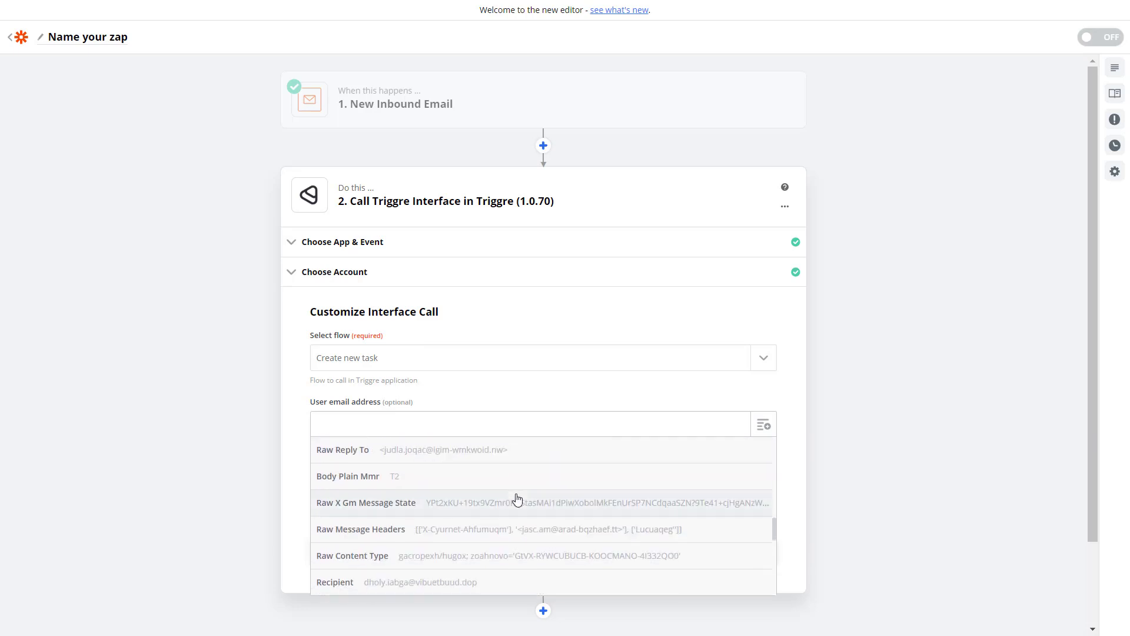
pyautogui.click(386, 449)
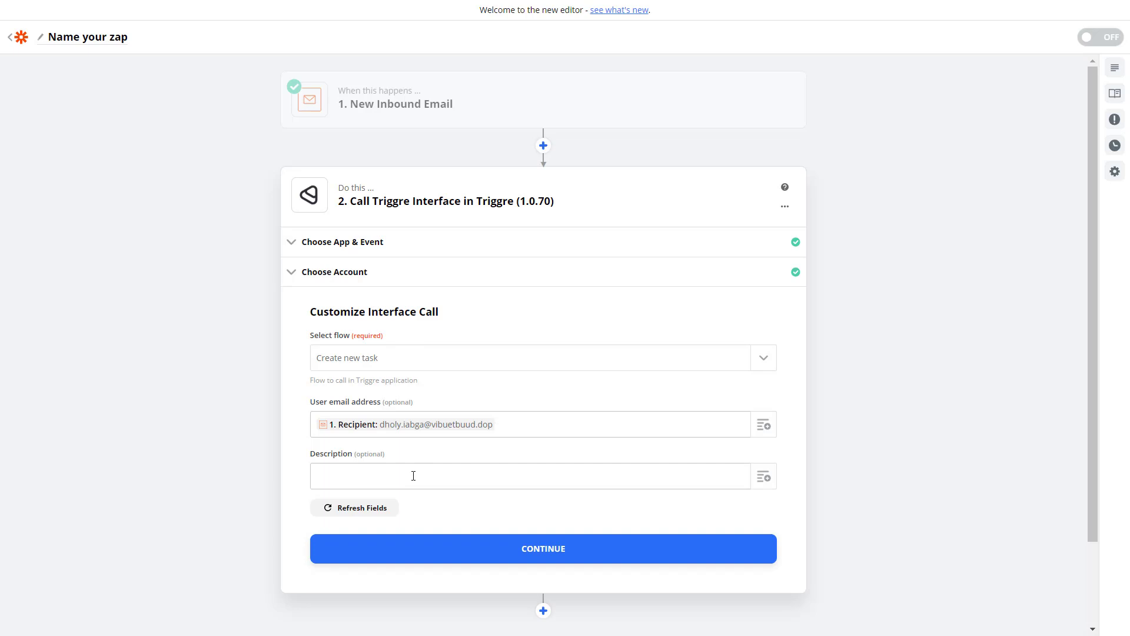
pyautogui.click(763, 479)
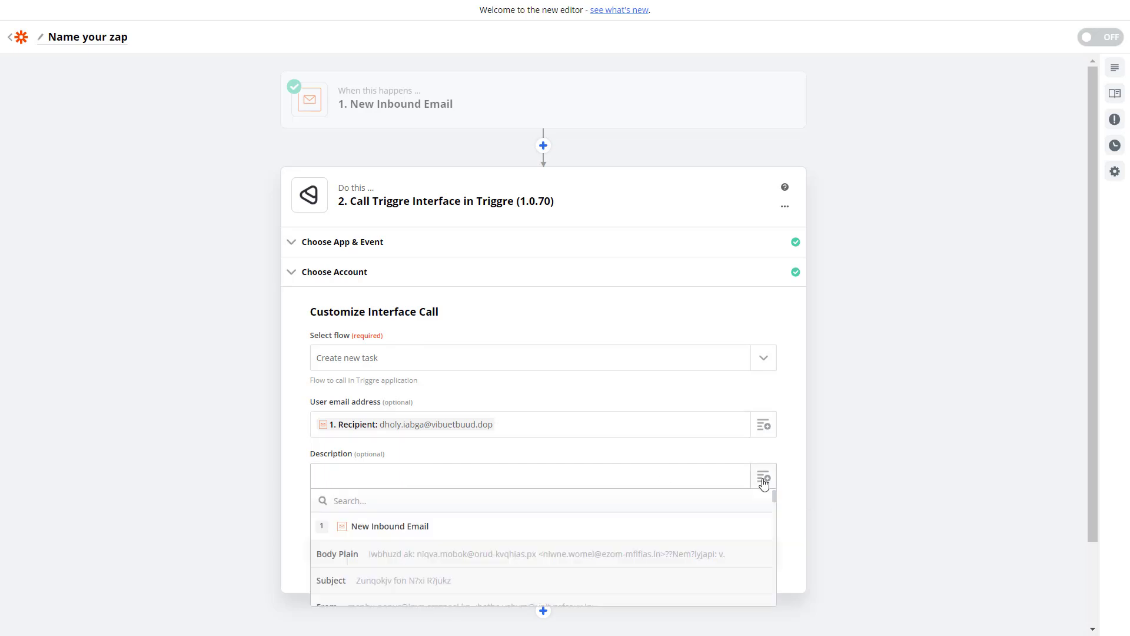
pyautogui.click(370, 583)
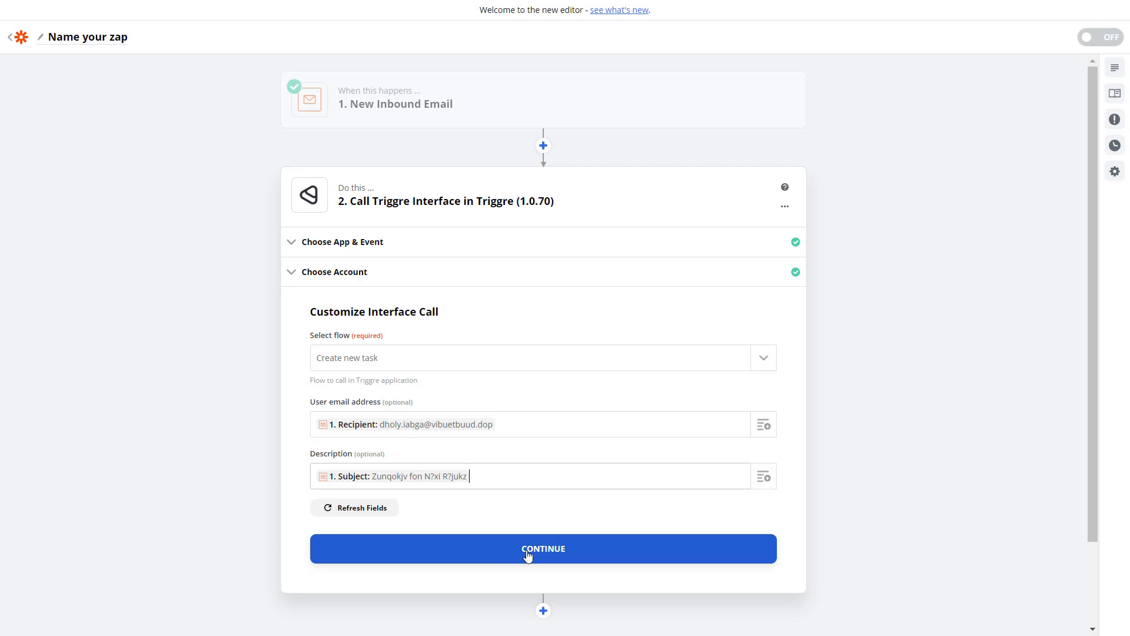
# - Send a test interface call to Triggre (1.0.70) and confirm 'Test was successful!'
pyautogui.click(528, 555)
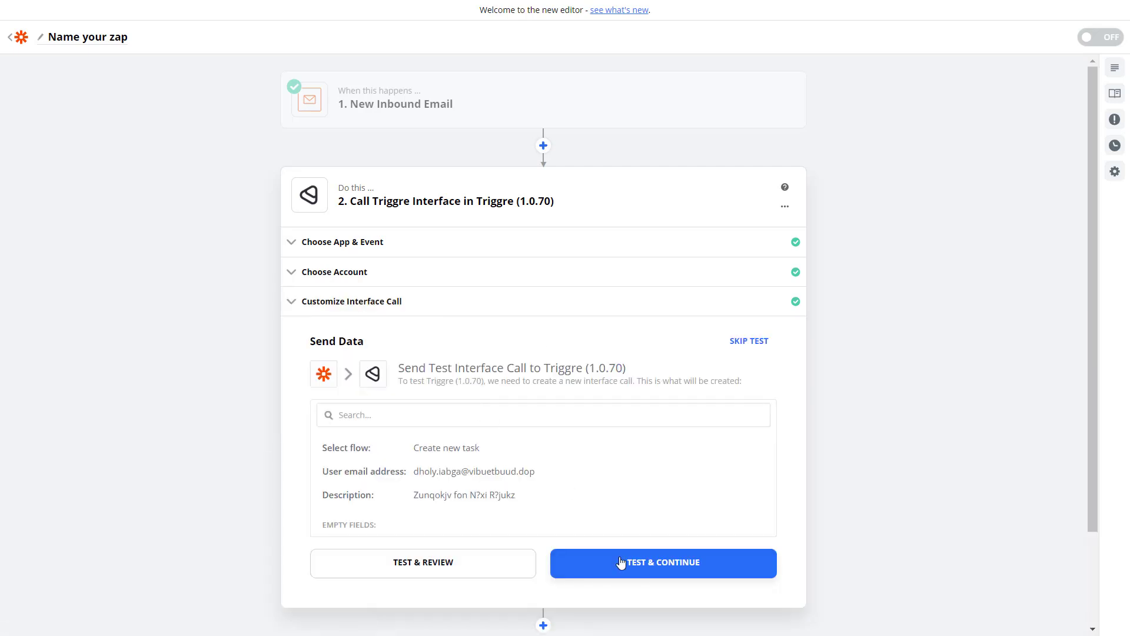
pyautogui.click(621, 562)
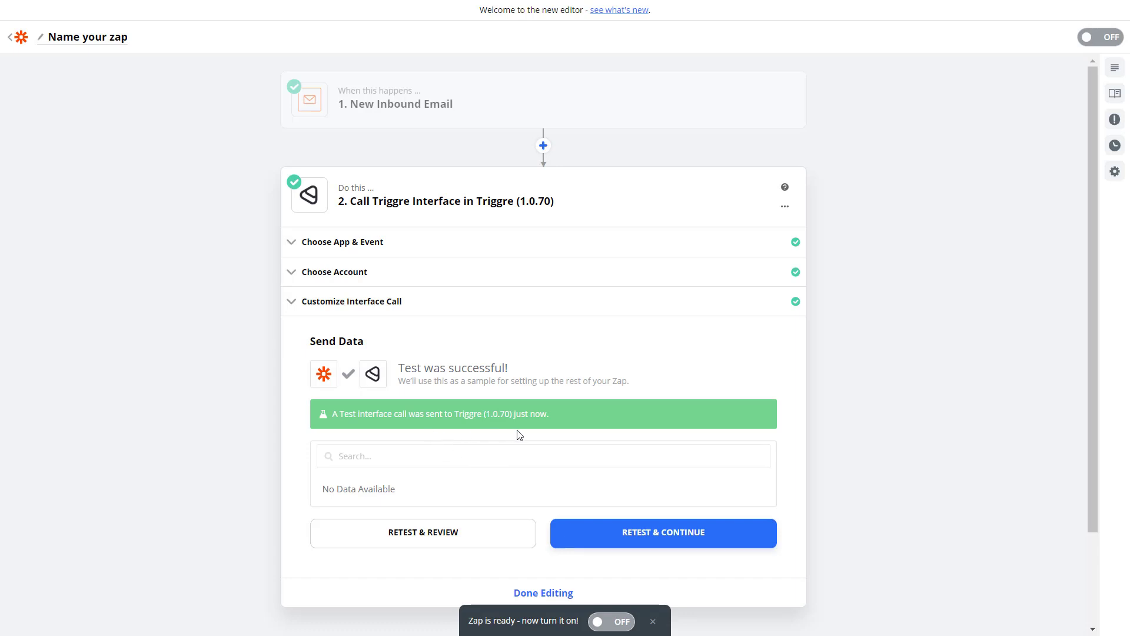
pyautogui.scroll(-1, 465, 493)
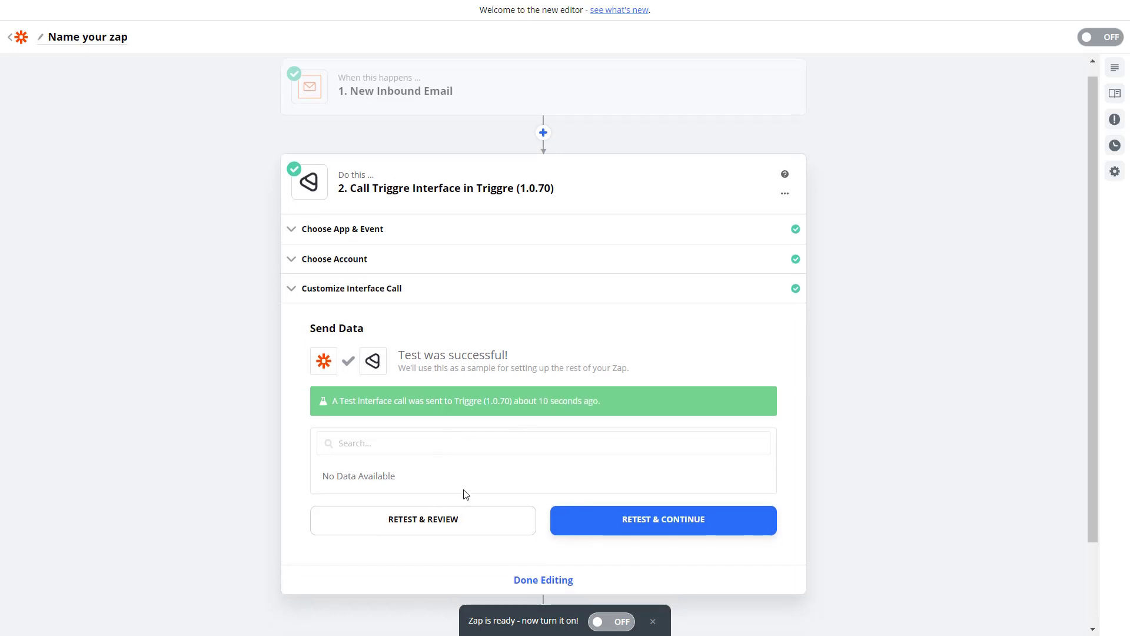
pyautogui.scroll(-2, 465, 493)
# - Finish editing, turn the zap on, and go to My Zaps
pyautogui.click(527, 498)
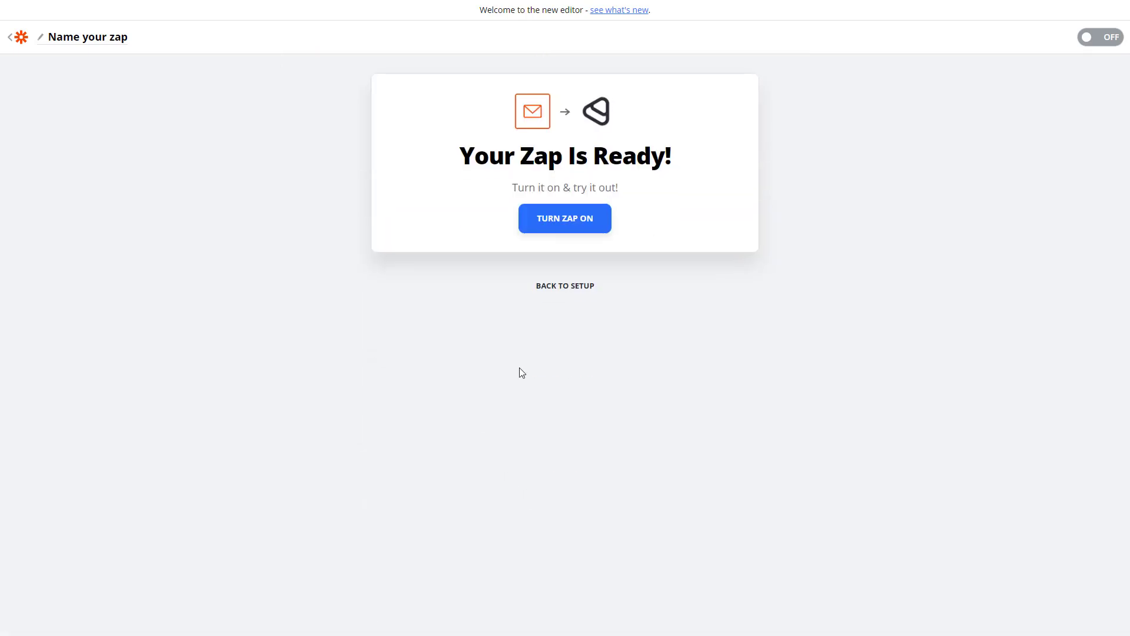
pyautogui.click(551, 227)
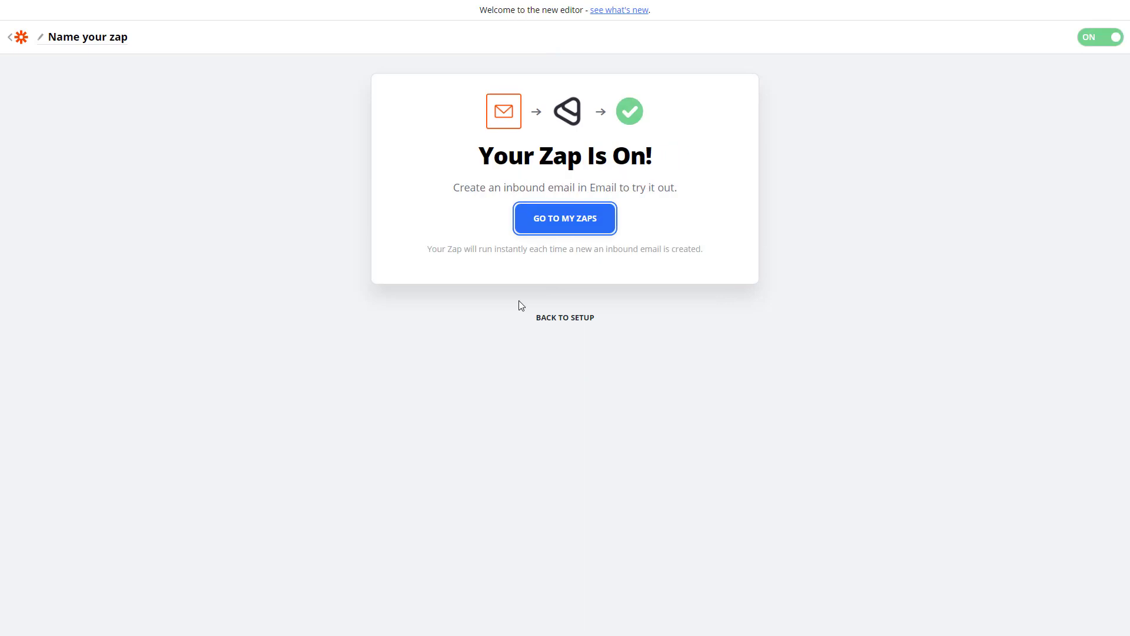
pyautogui.click(577, 223)
# - Rename the zap to 'Create new task for inbound emails' and return to the dashboard
pyautogui.click(674, 183)
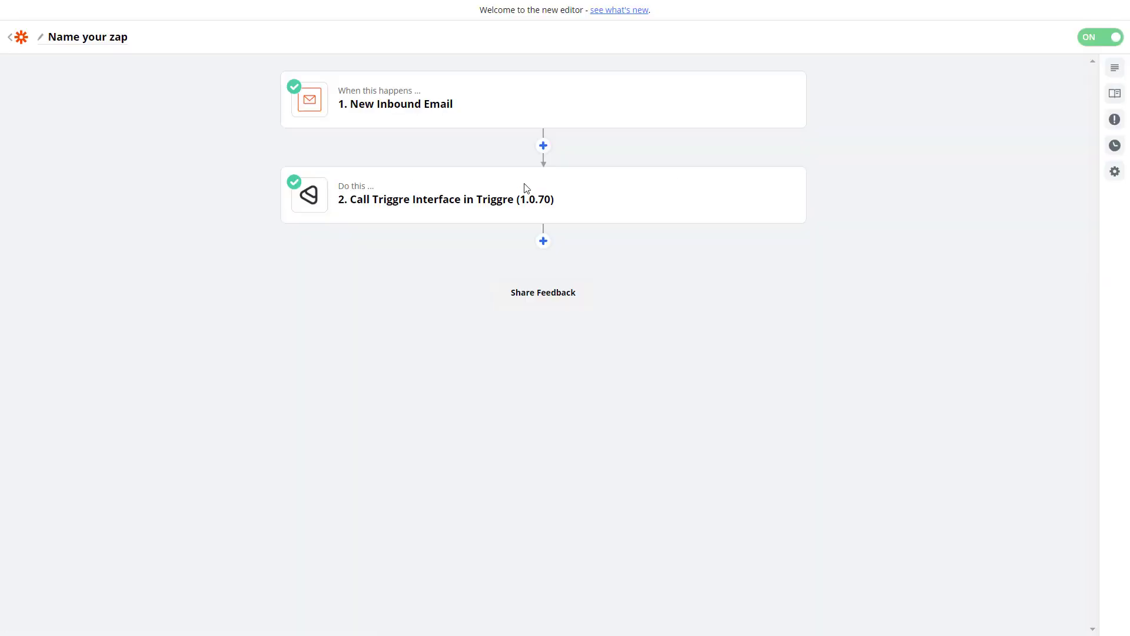
pyautogui.click(81, 37)
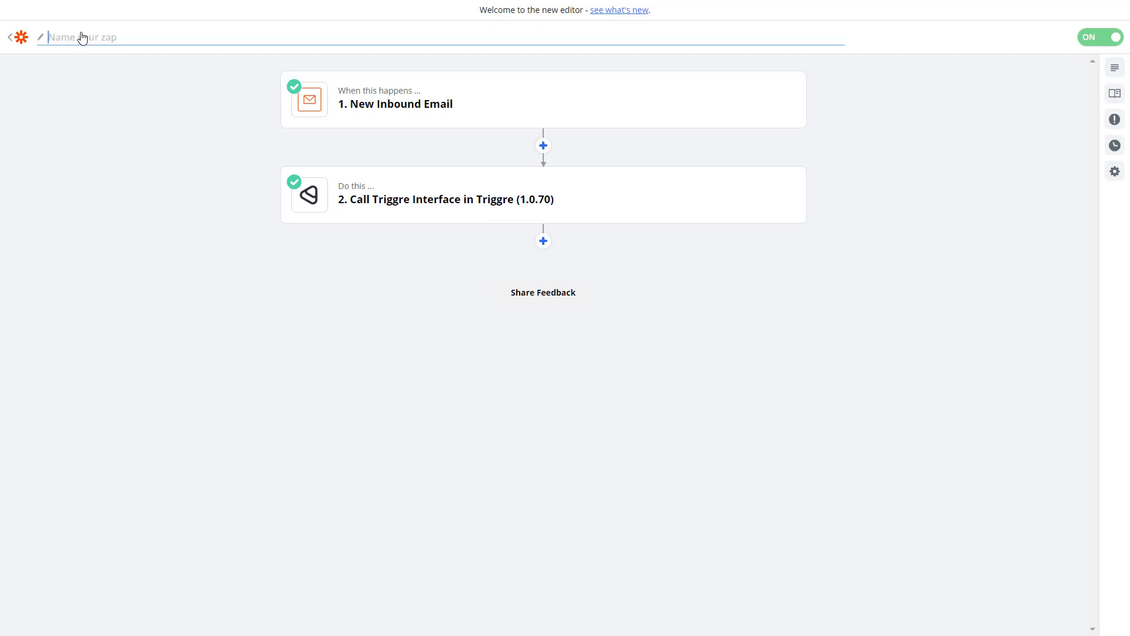
pyautogui.write('Create new task for inbound emails')
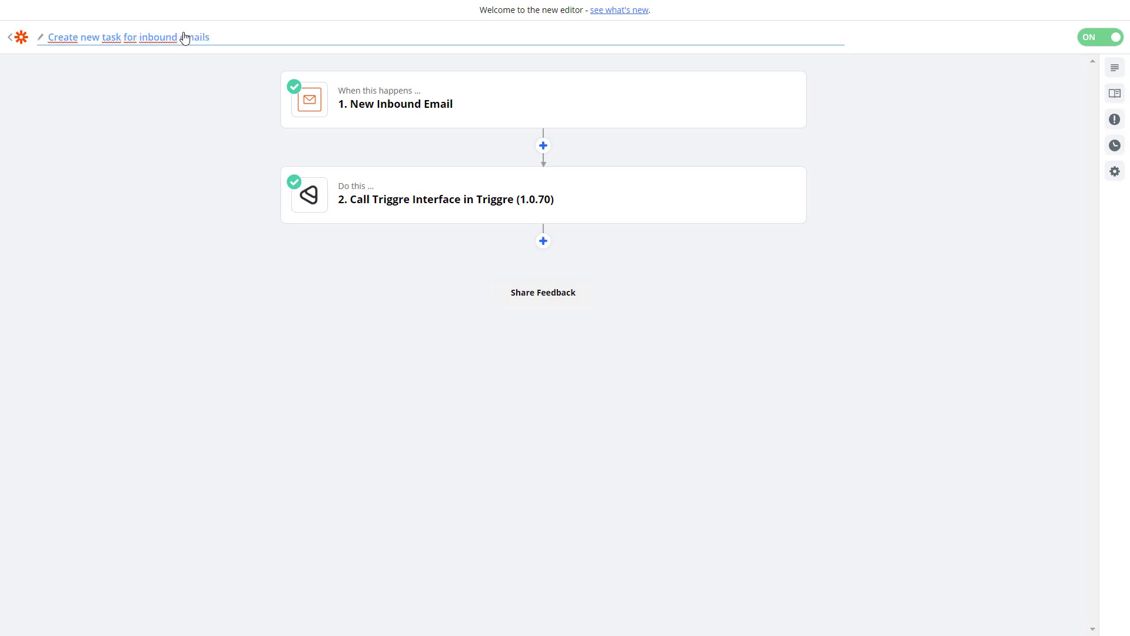
pyautogui.press('Return')
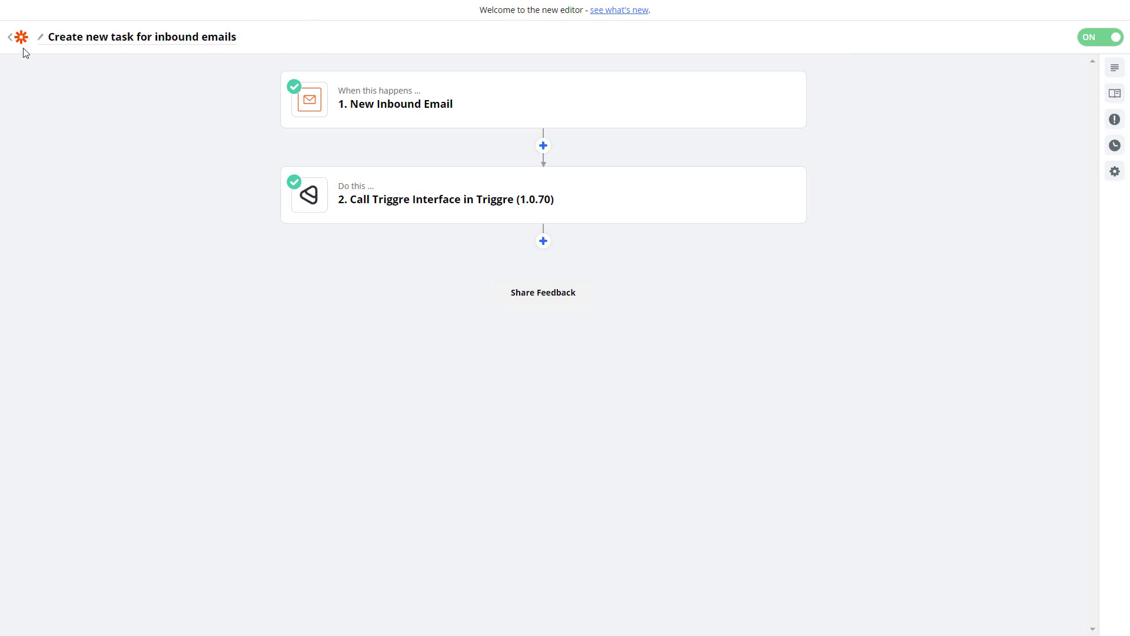
pyautogui.click(13, 39)
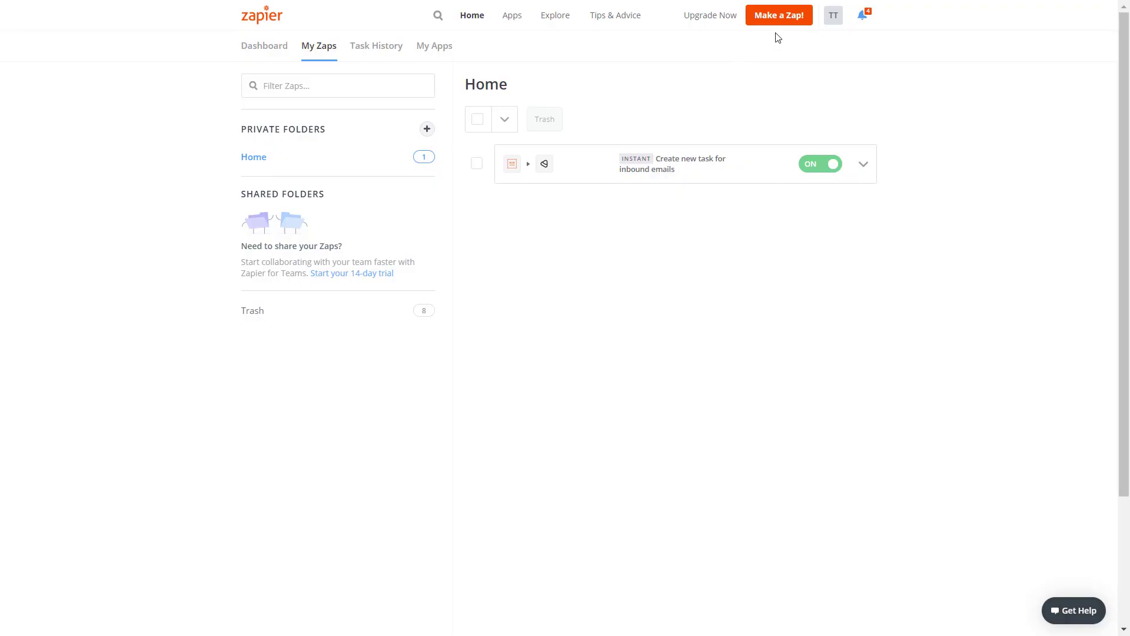
# - Start a new zap with Triggre as the trigger app and Data Change as its event
pyautogui.click(778, 16)
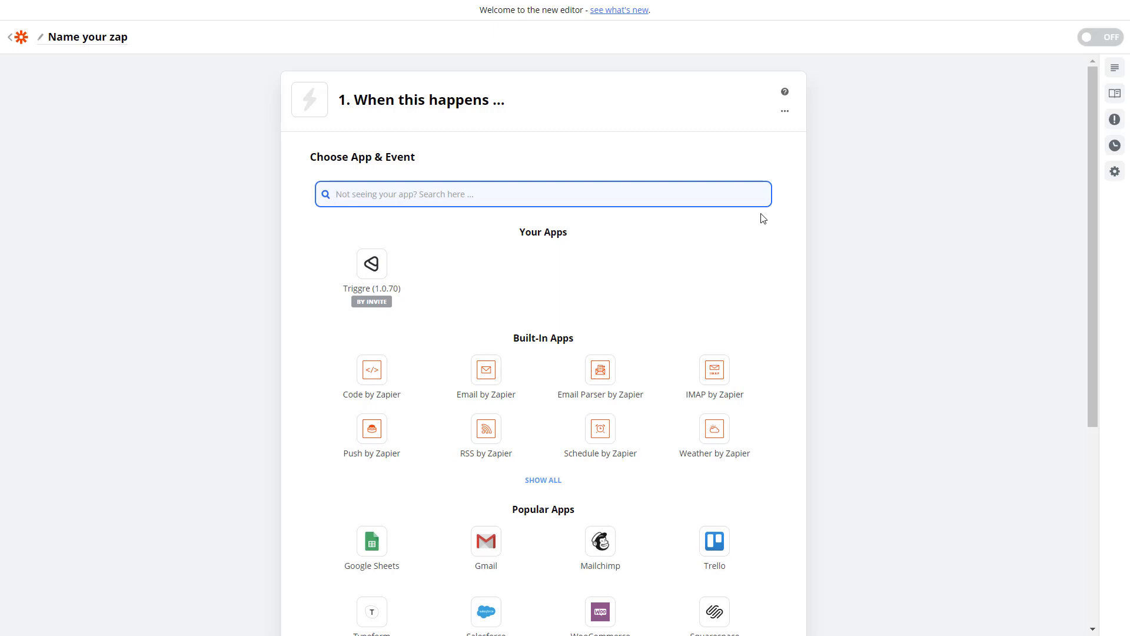
pyautogui.click(372, 266)
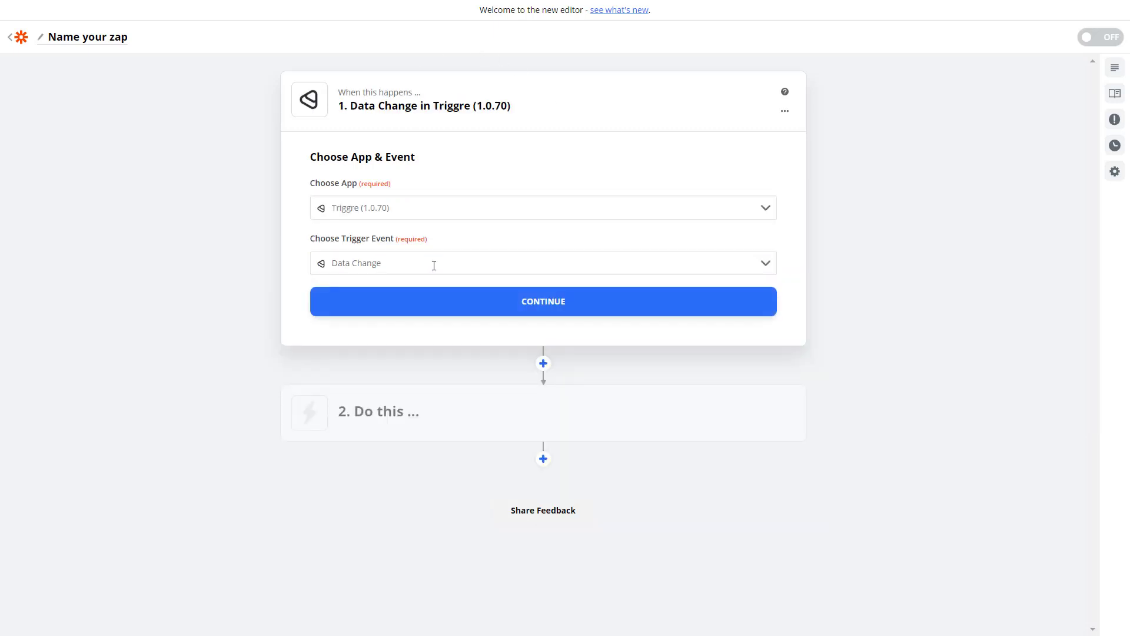
pyautogui.click(397, 266)
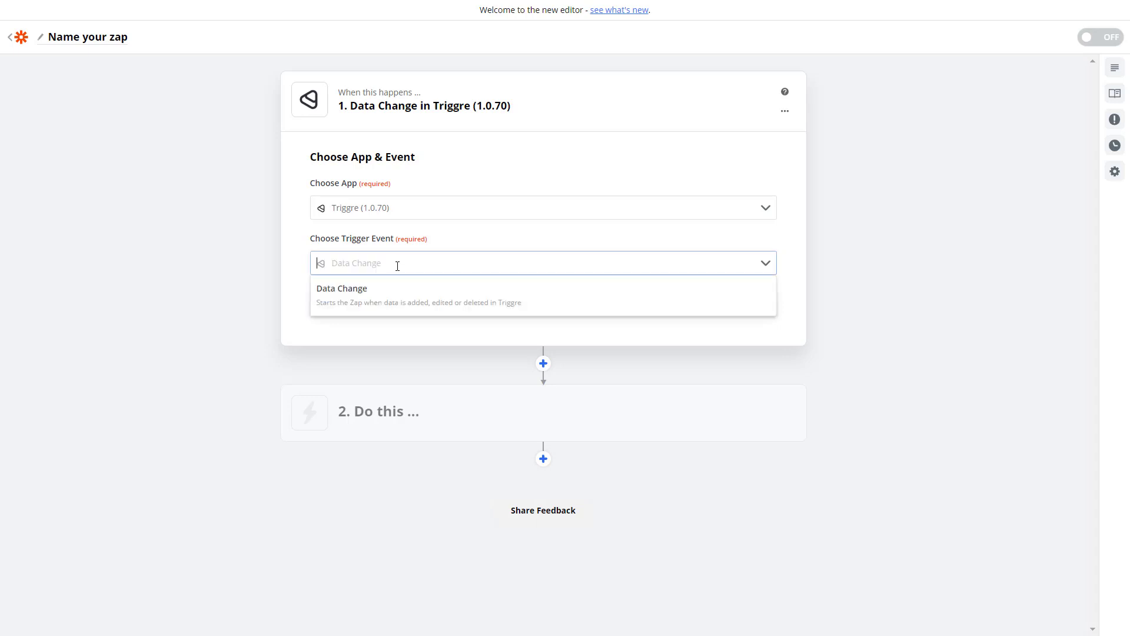
pyautogui.click(384, 287)
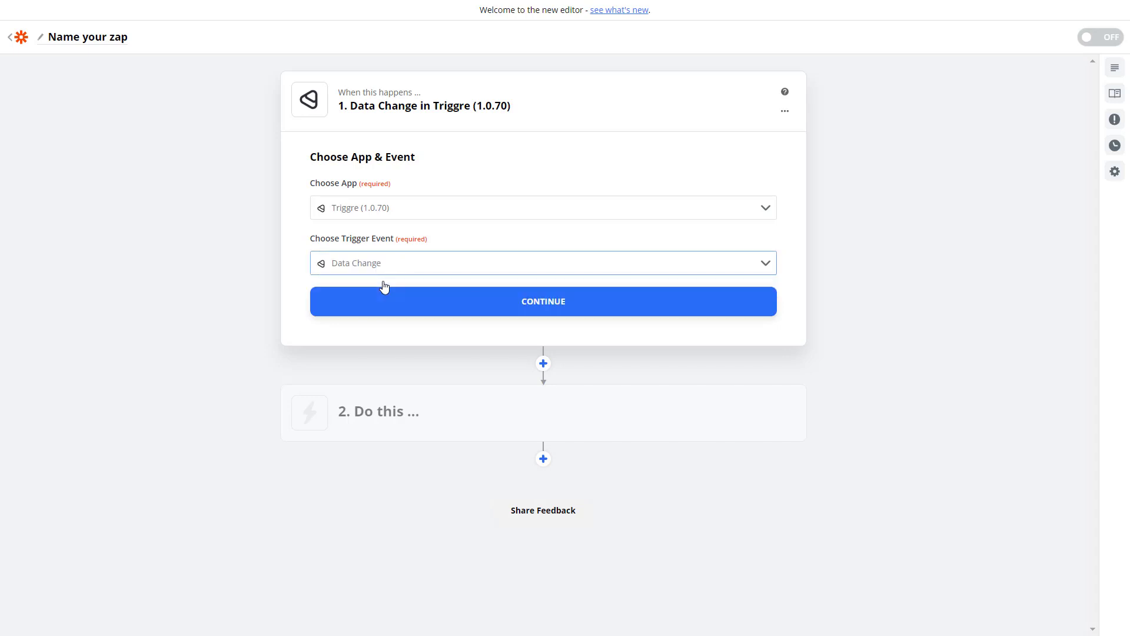
pyautogui.click(392, 307)
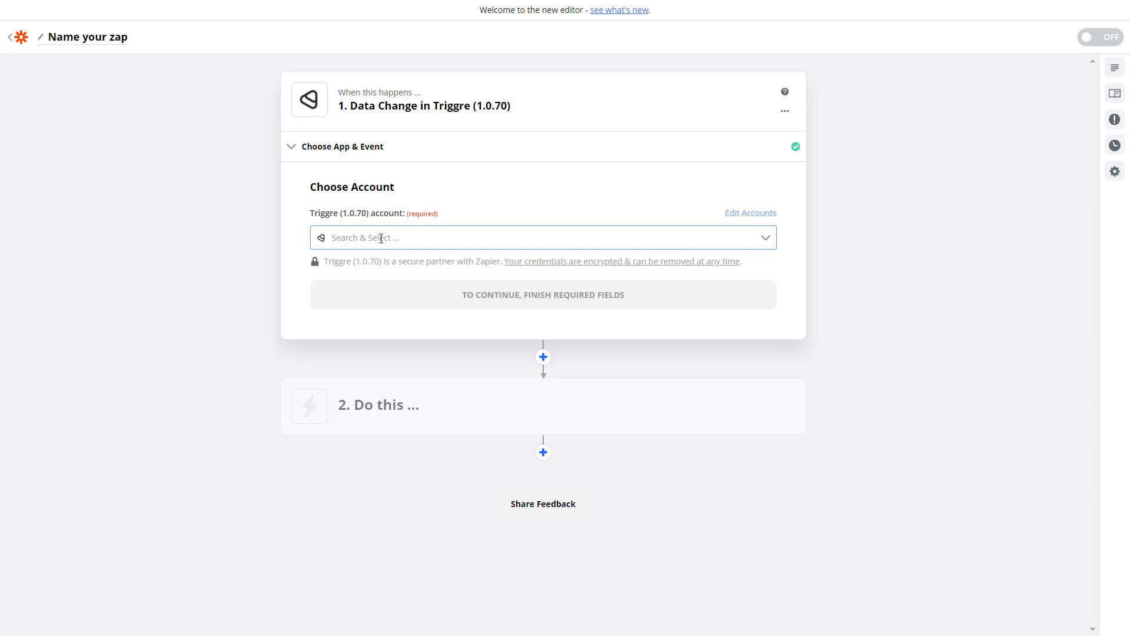
# - Connect the existing Triggre account to the Data Change trigger
pyautogui.click(381, 237)
pyautogui.click(382, 261)
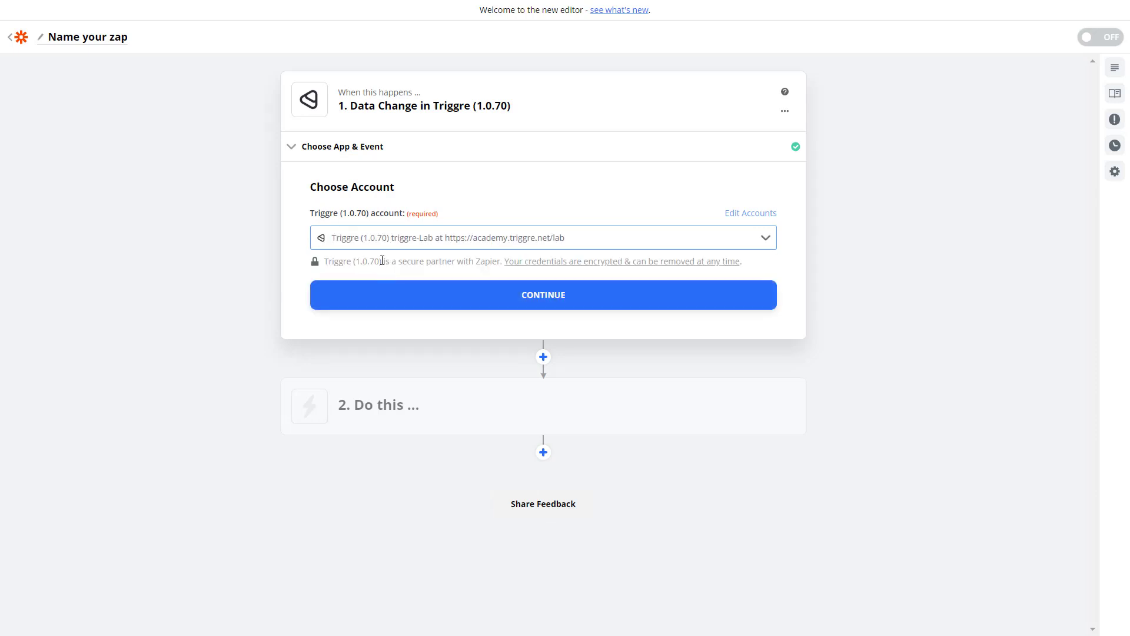
pyautogui.click(532, 307)
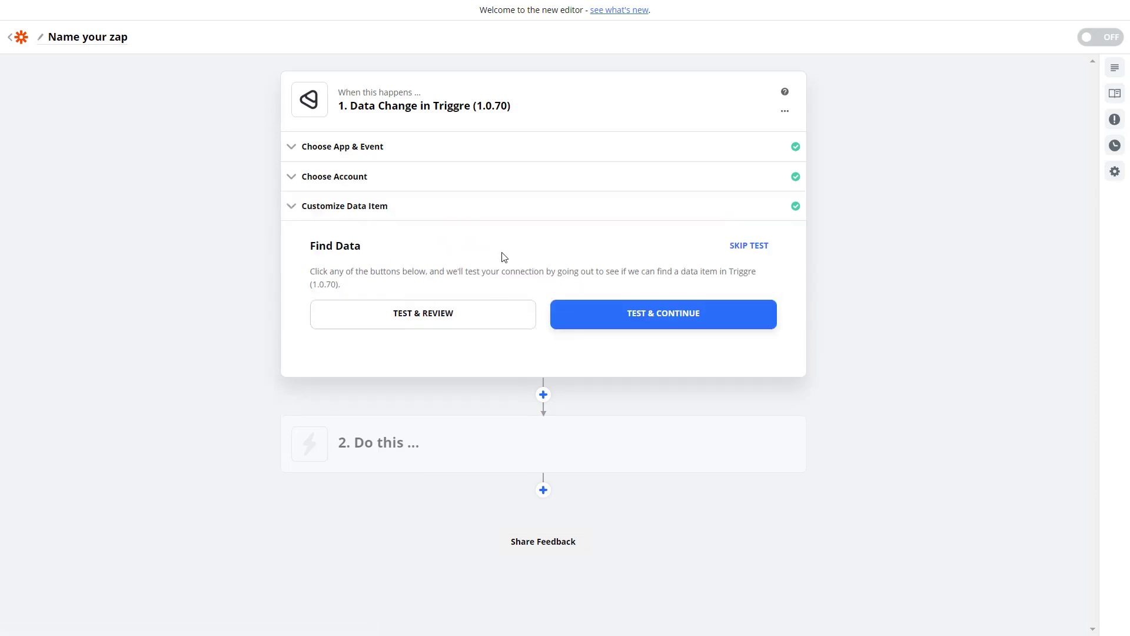
# - Watch the Reservation data item 'When the data is added', then skip the trigger test
pyautogui.click(330, 215)
pyautogui.click(361, 266)
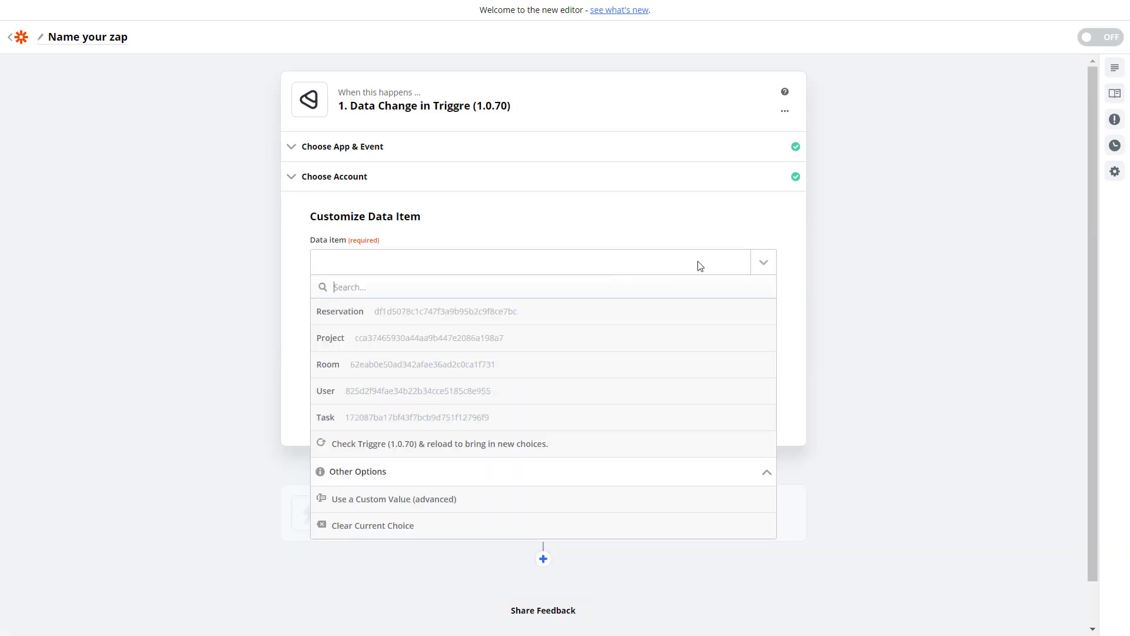
pyautogui.click(356, 319)
pyautogui.click(575, 324)
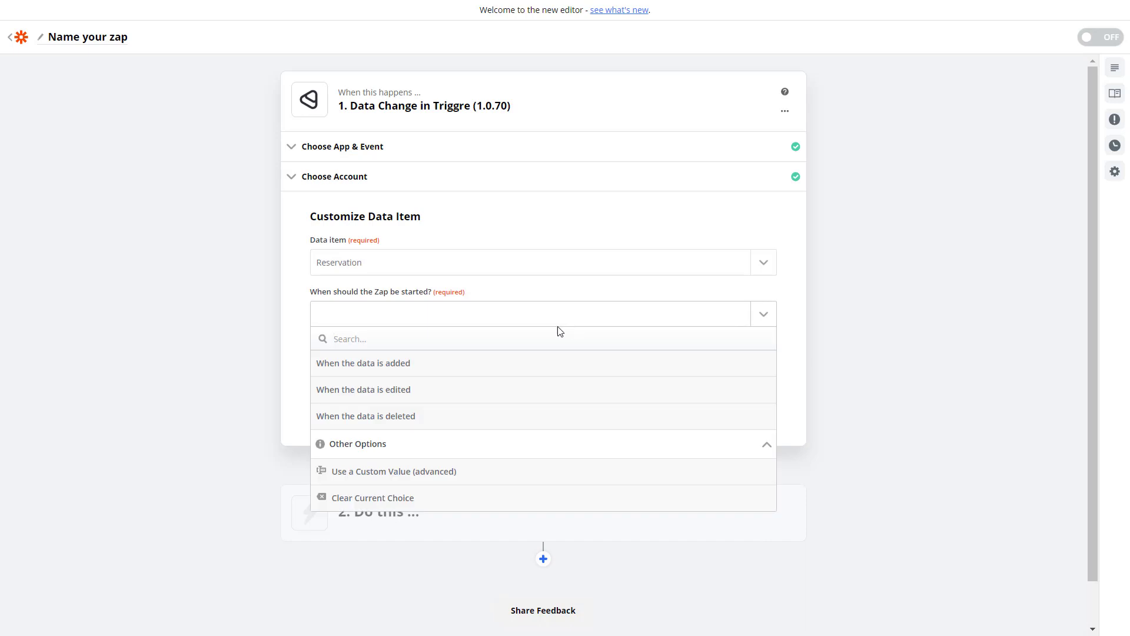
pyautogui.click(406, 379)
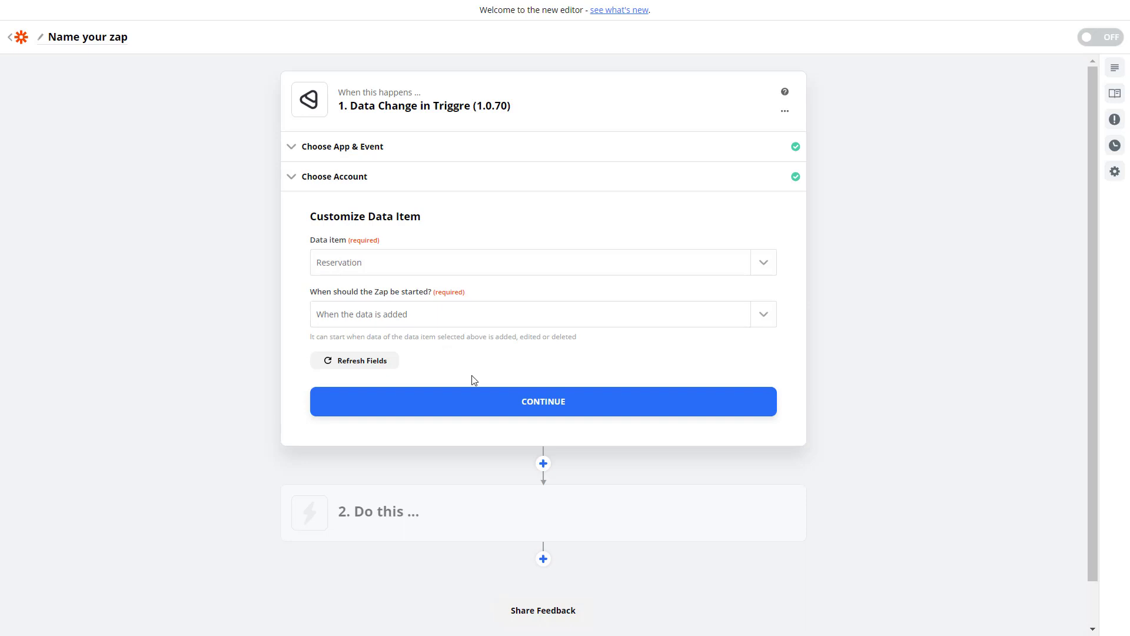
pyautogui.click(477, 406)
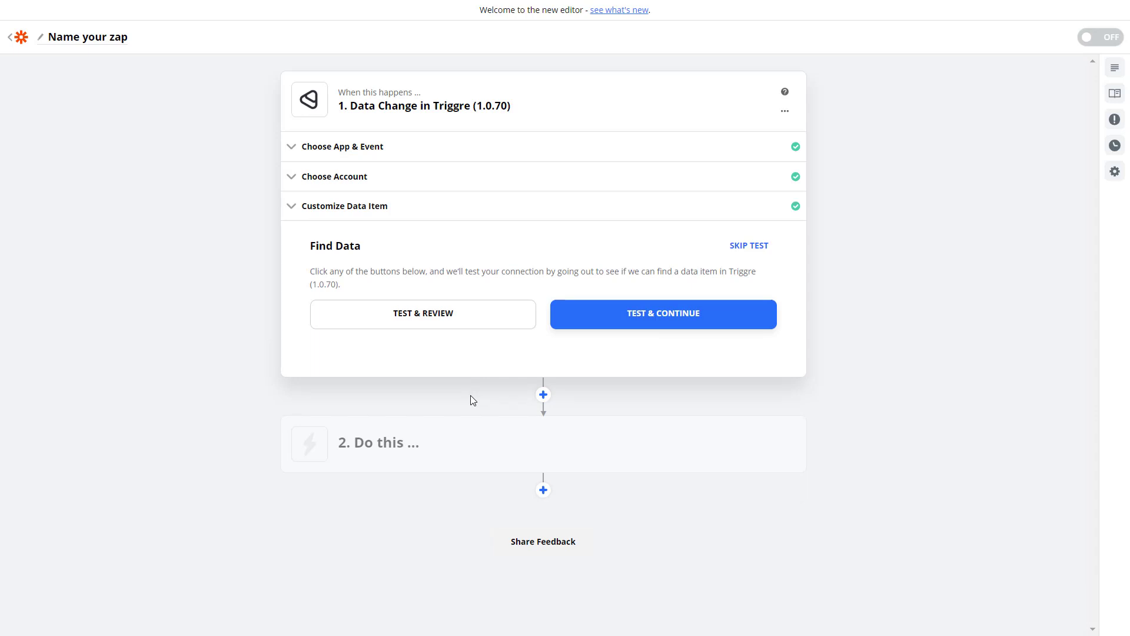
pyautogui.click(749, 246)
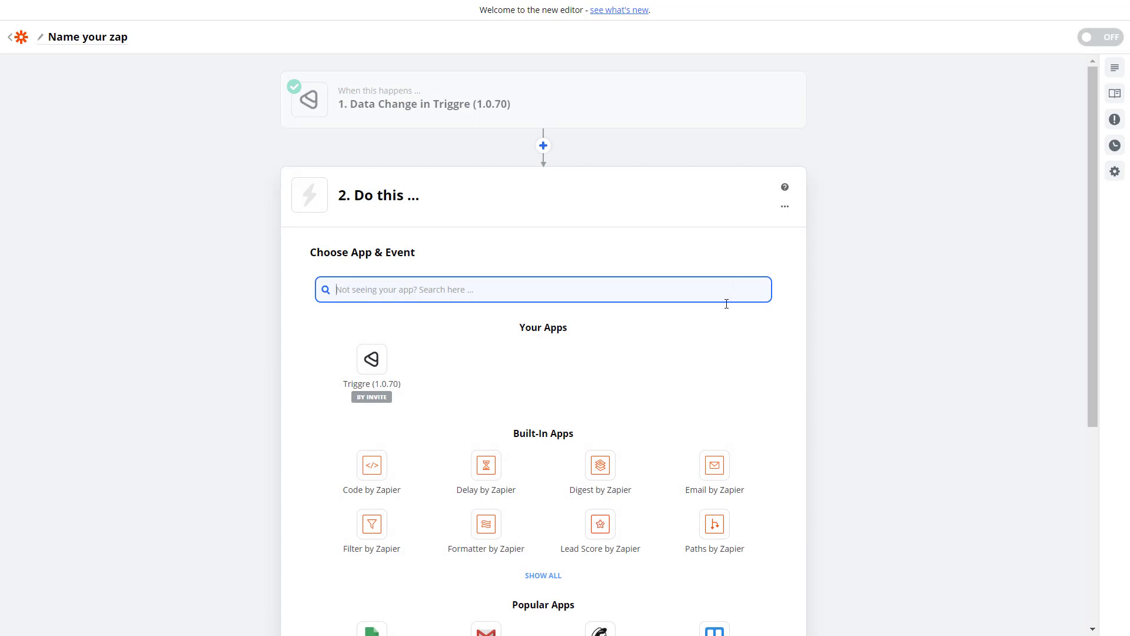
# - Choose Email by Zapier with the Send Outbound Email action event
pyautogui.click(714, 480)
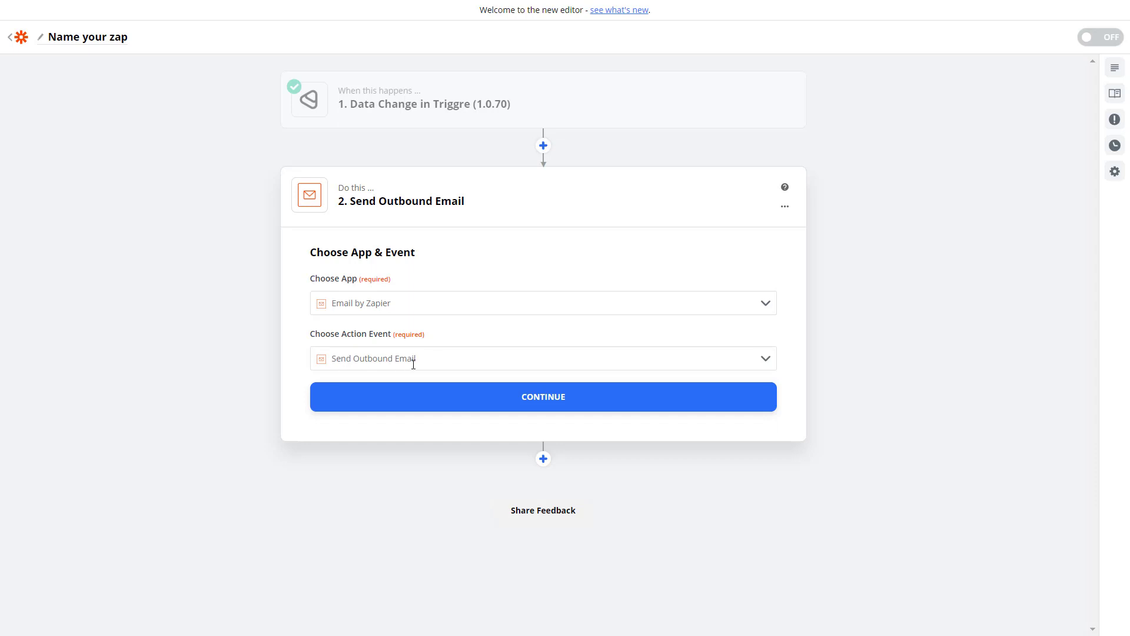
pyautogui.click(566, 408)
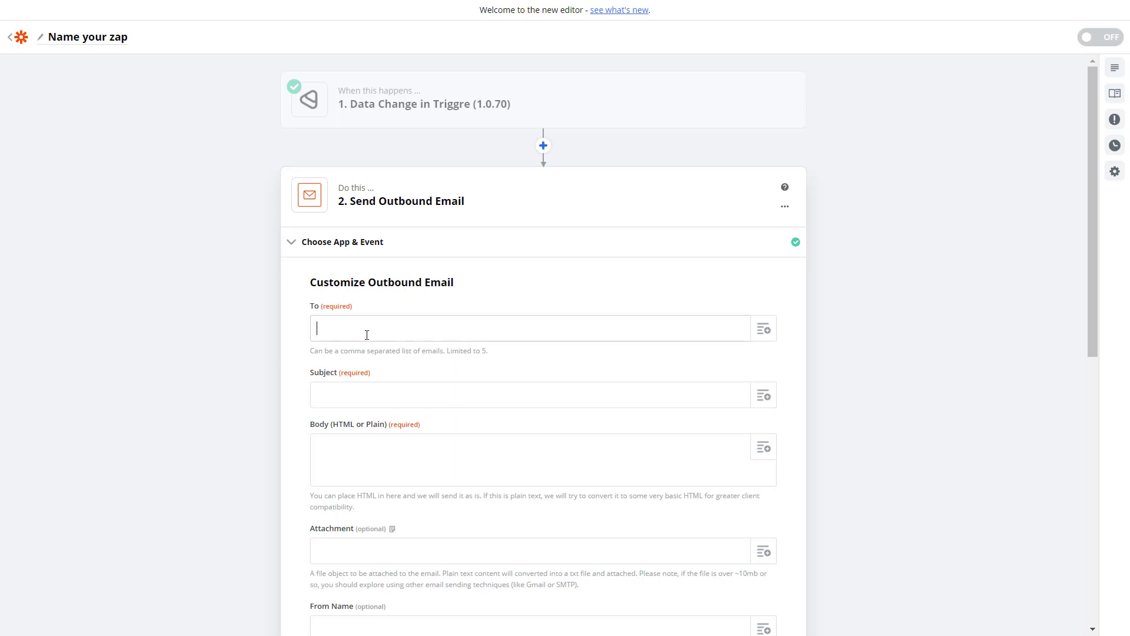
# - Enter the recipient's email address and the subject 'New reservation created'
pyautogui.click(365, 395)
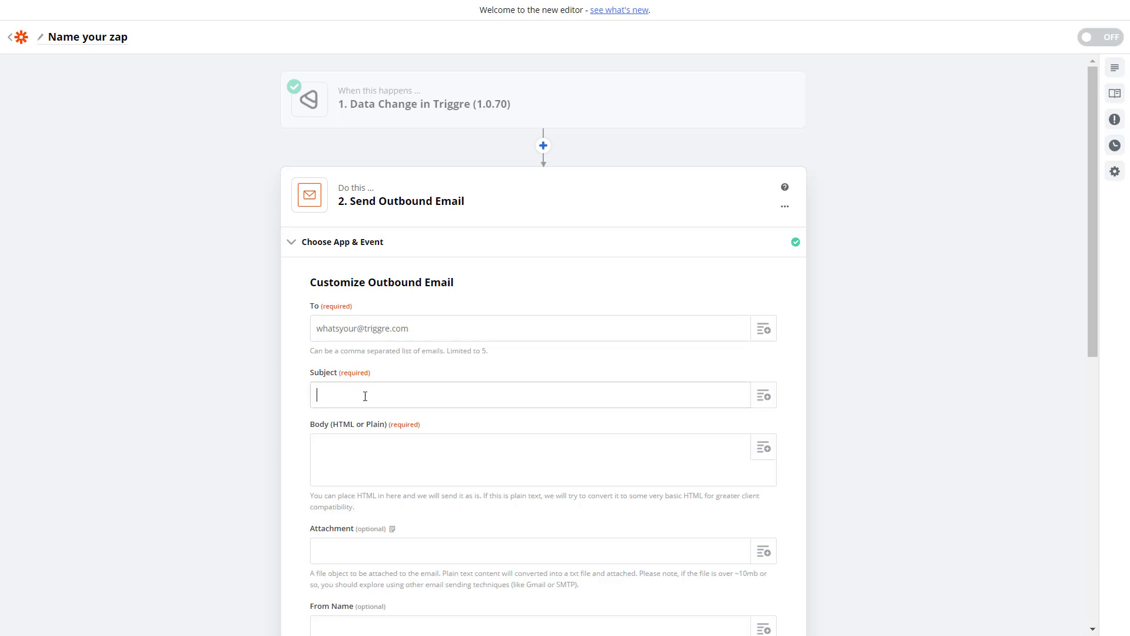
pyautogui.write('New reservation created')
# - Write the body 'A new reservation has been from [Start] til [End]' using trigger fields
pyautogui.click(346, 468)
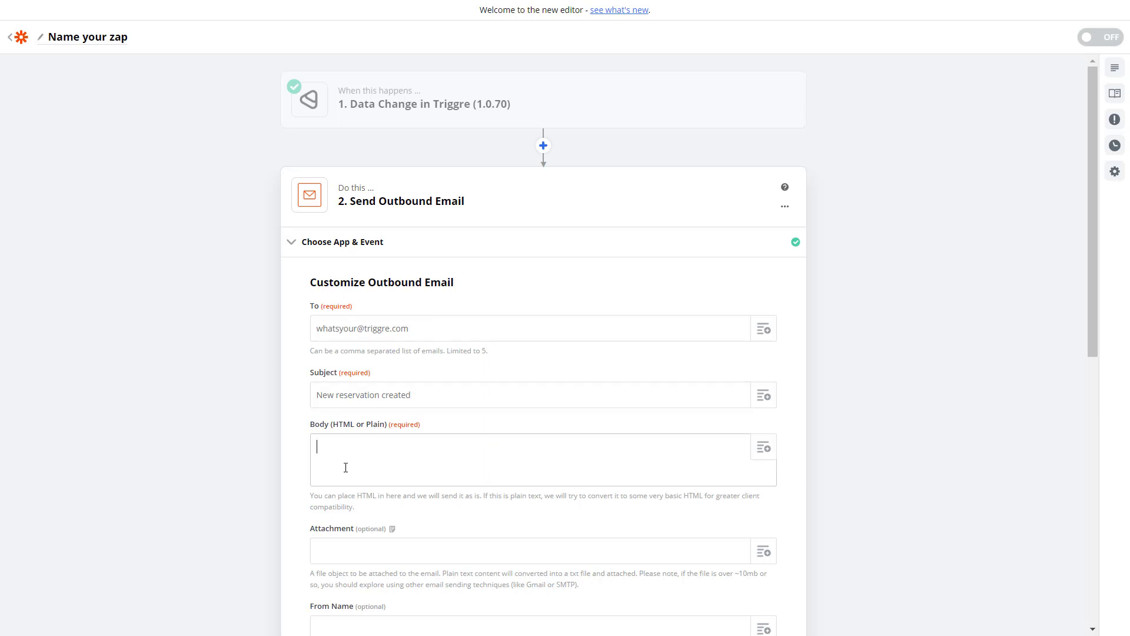
pyautogui.write('A new reservation has been from')
pyautogui.click(764, 449)
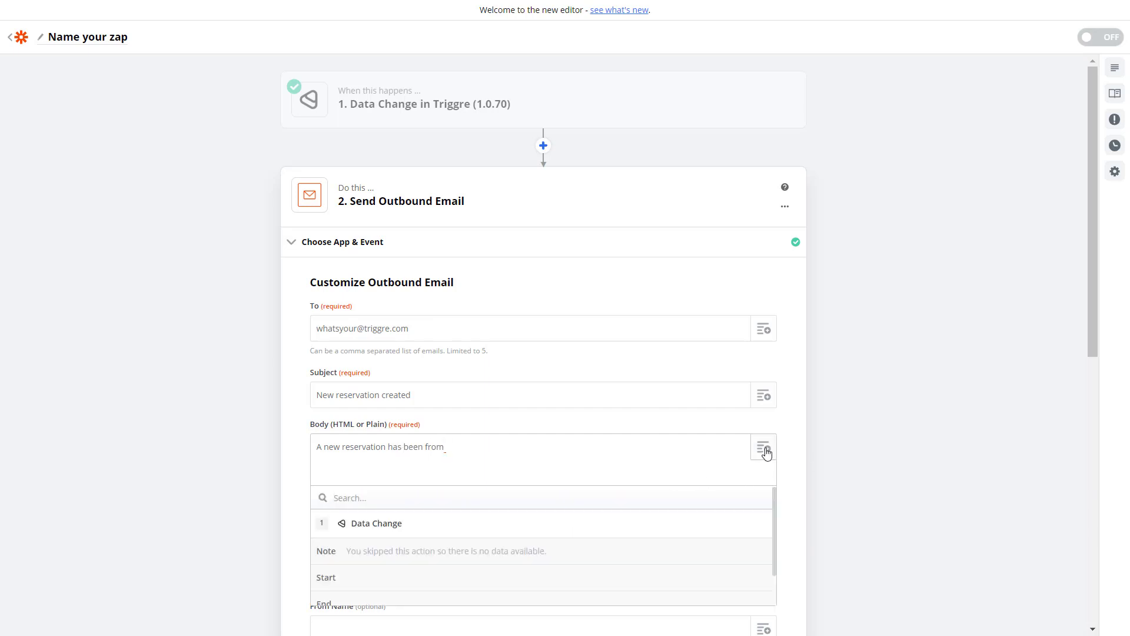
pyautogui.click(355, 583)
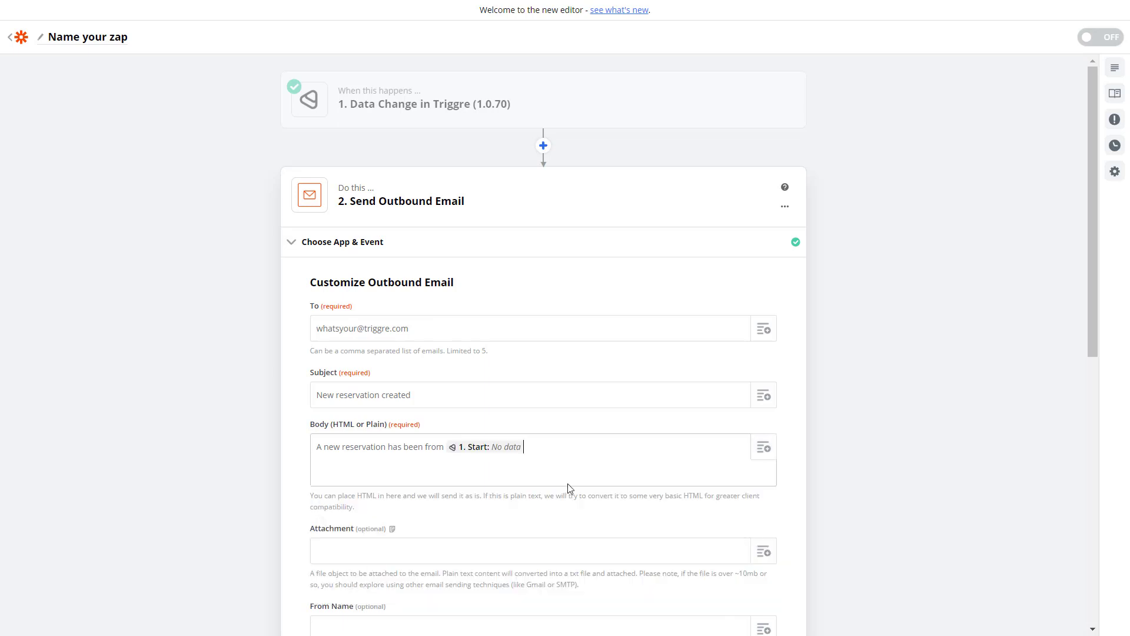
pyautogui.write('til')
pyautogui.click(763, 449)
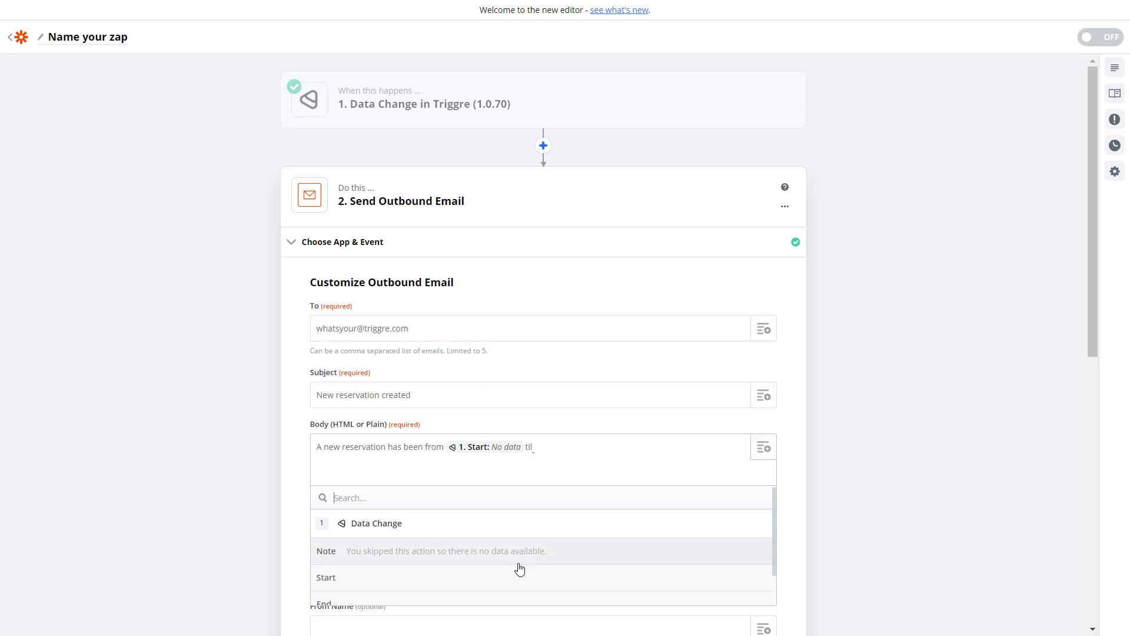
pyautogui.scroll(-1, 513, 567)
pyautogui.click(391, 567)
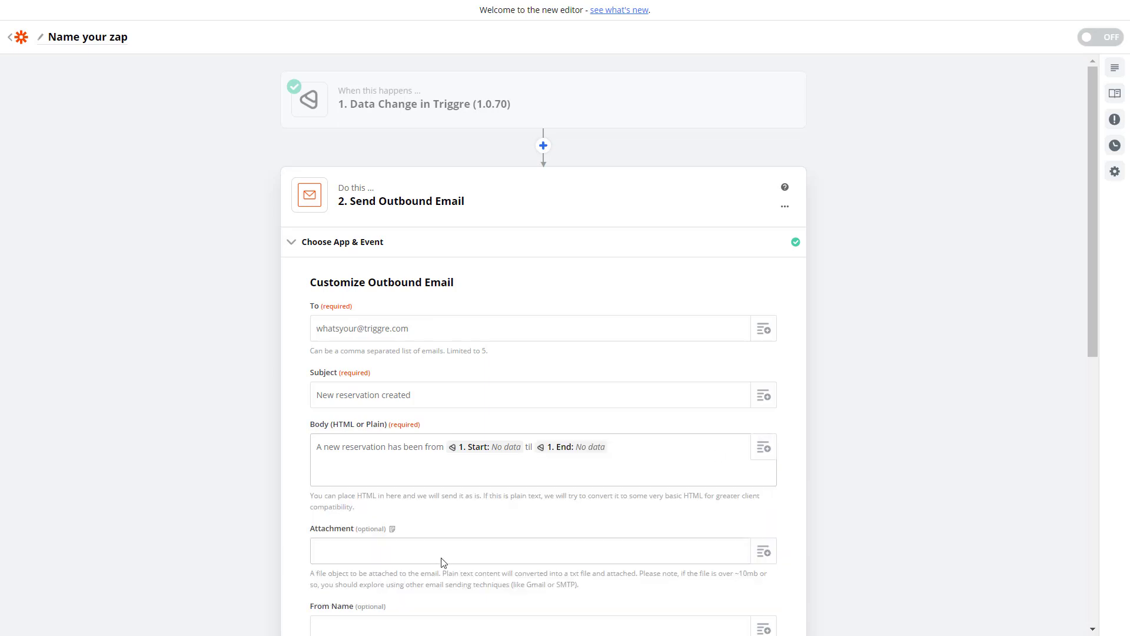
pyautogui.scroll(-2, 471, 507)
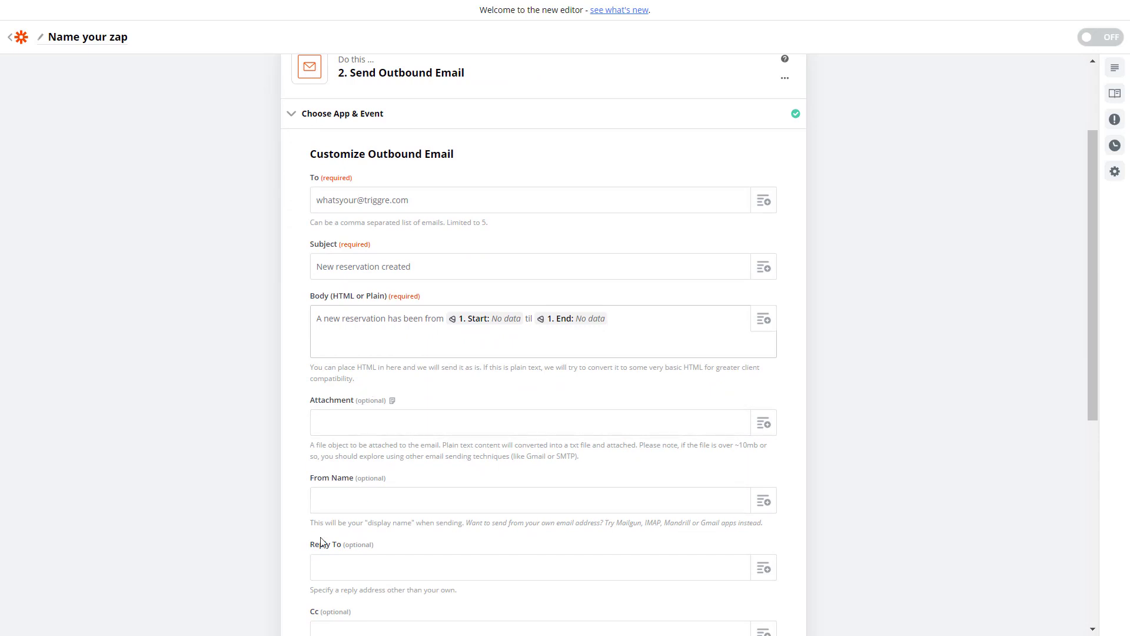
pyautogui.scroll(-4, 353, 544)
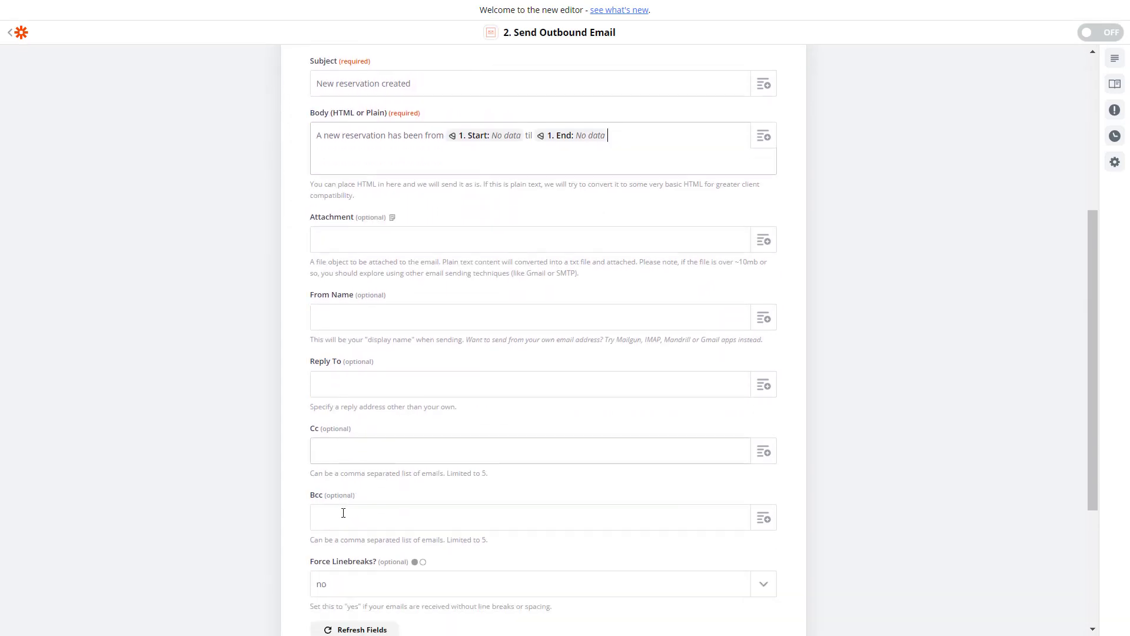
pyautogui.scroll(-2, 345, 502)
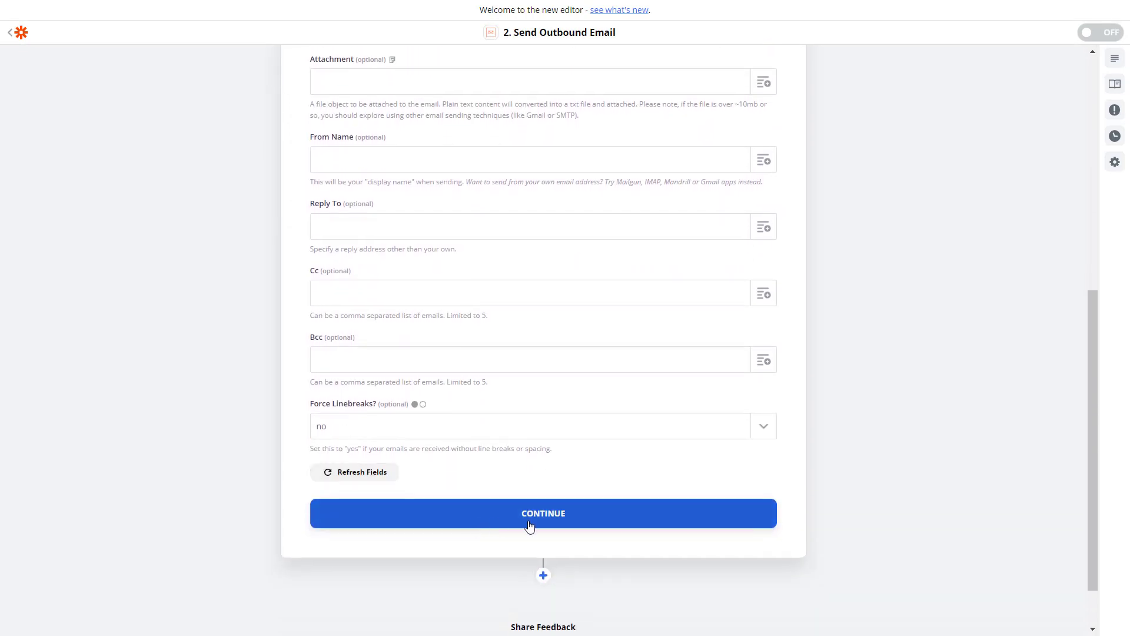
# - Save the email settings and send a successful test outbound email
pyautogui.click(533, 526)
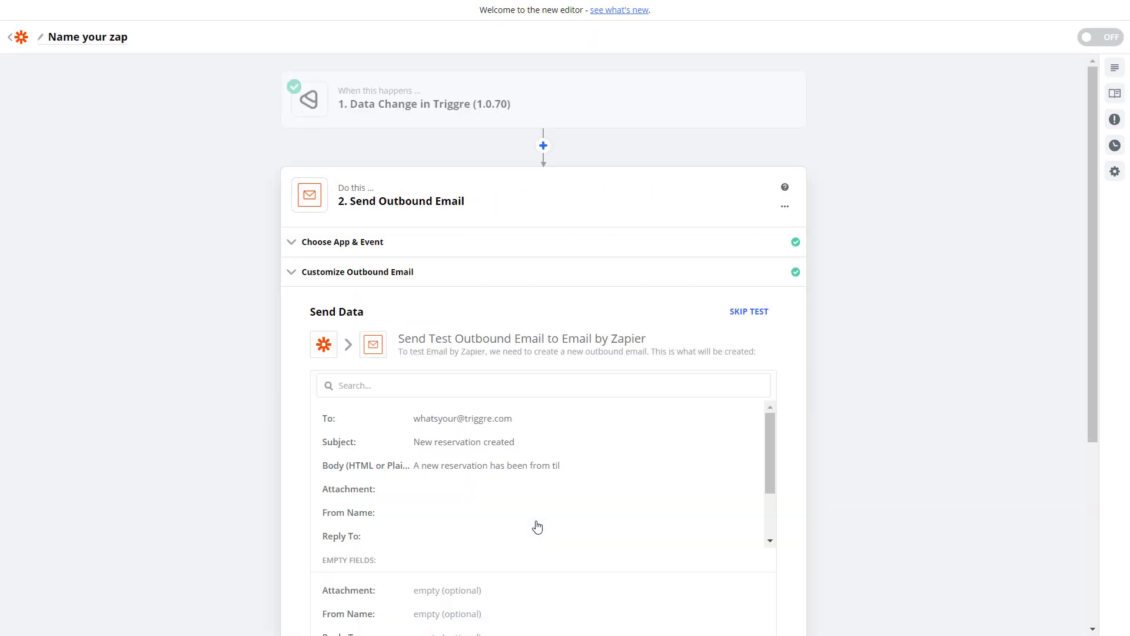
pyautogui.scroll(-5, 570, 321)
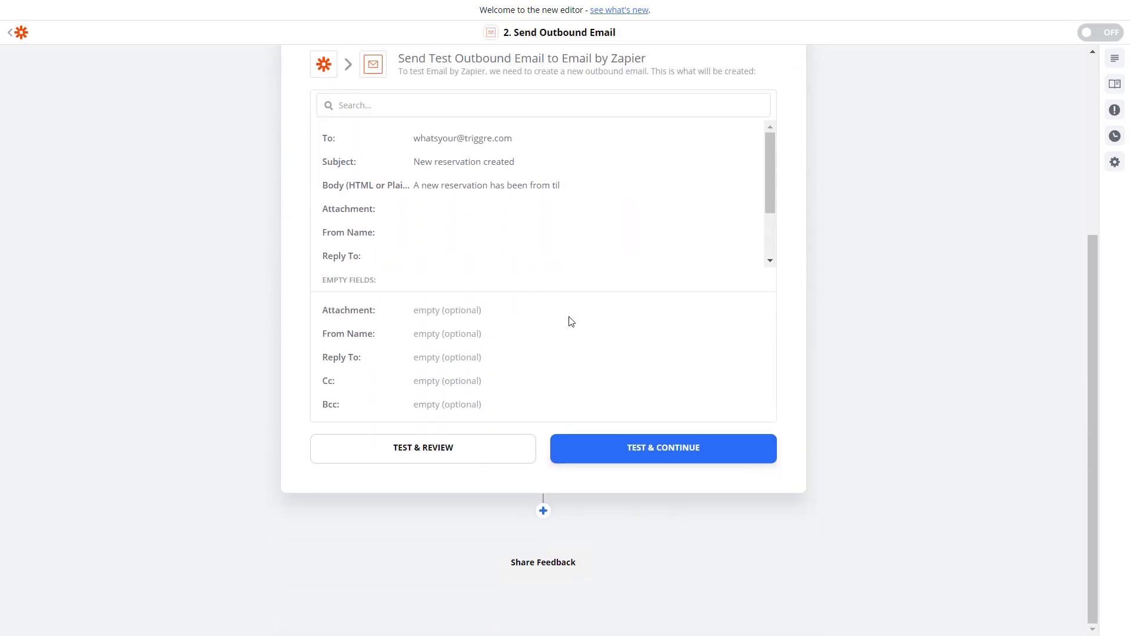
pyautogui.click(652, 454)
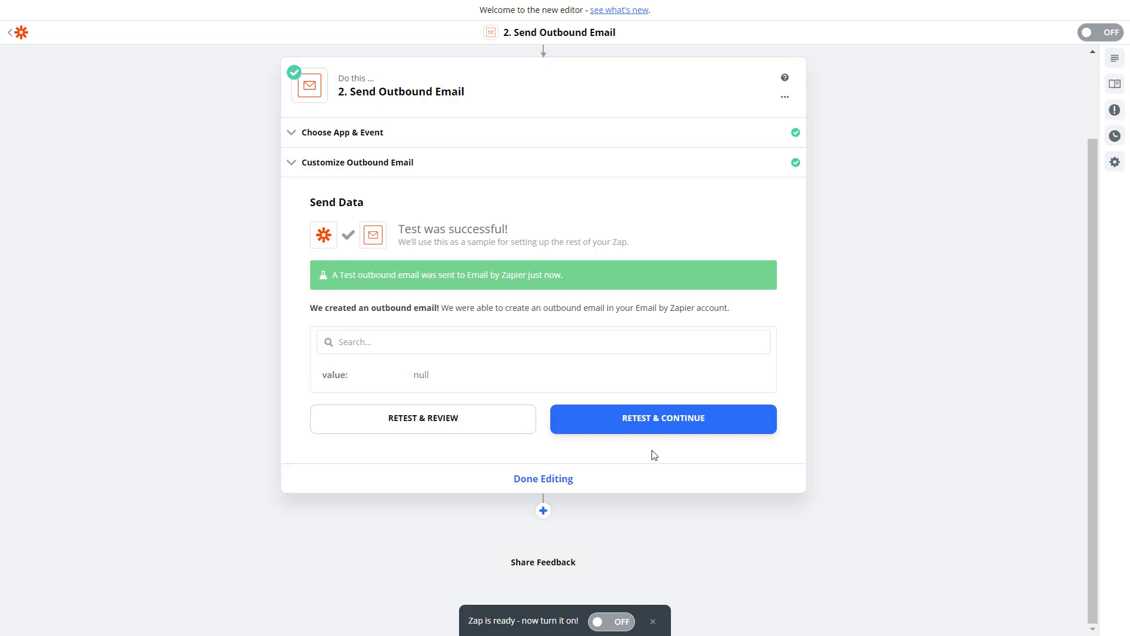
pyautogui.click(539, 482)
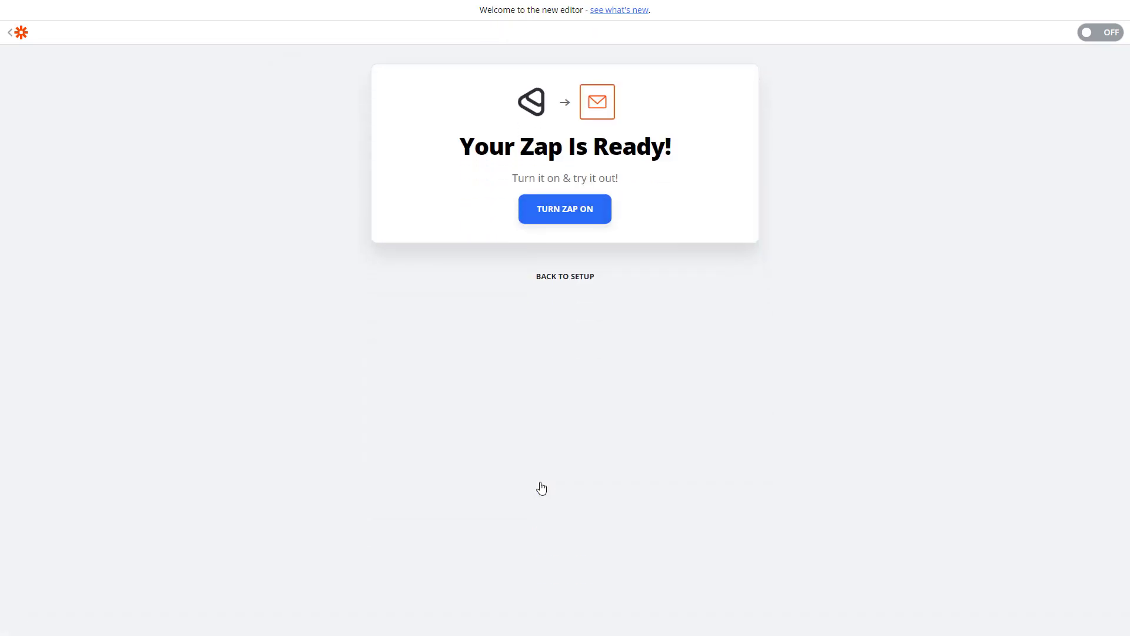
# - Turn the reservation email zap on and return to My Zaps
pyautogui.click(554, 223)
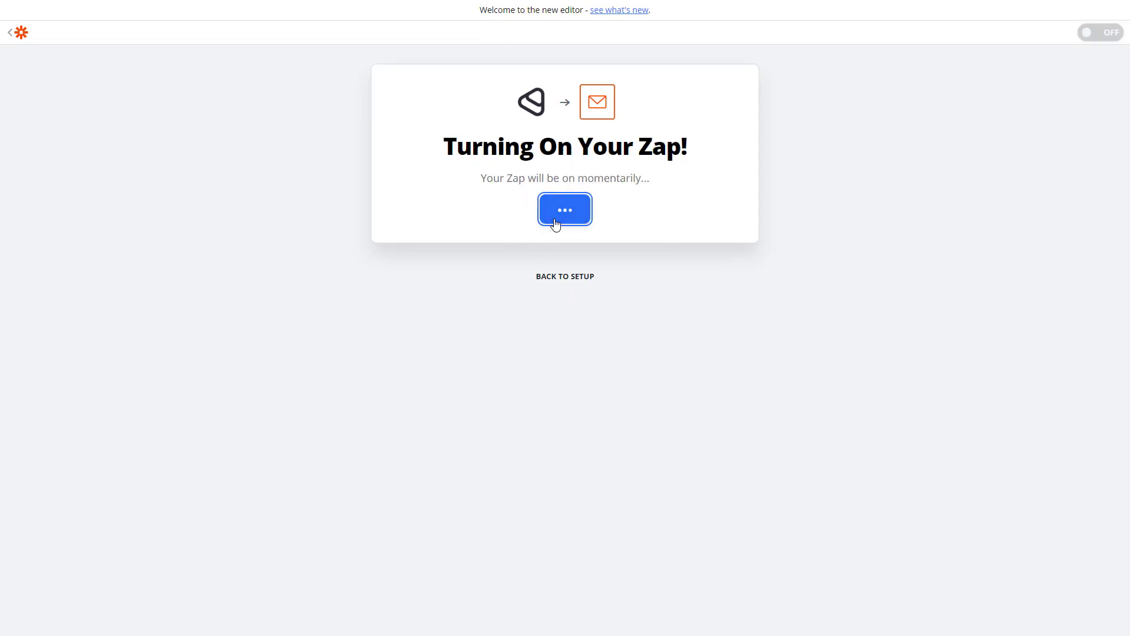
pyautogui.click(555, 222)
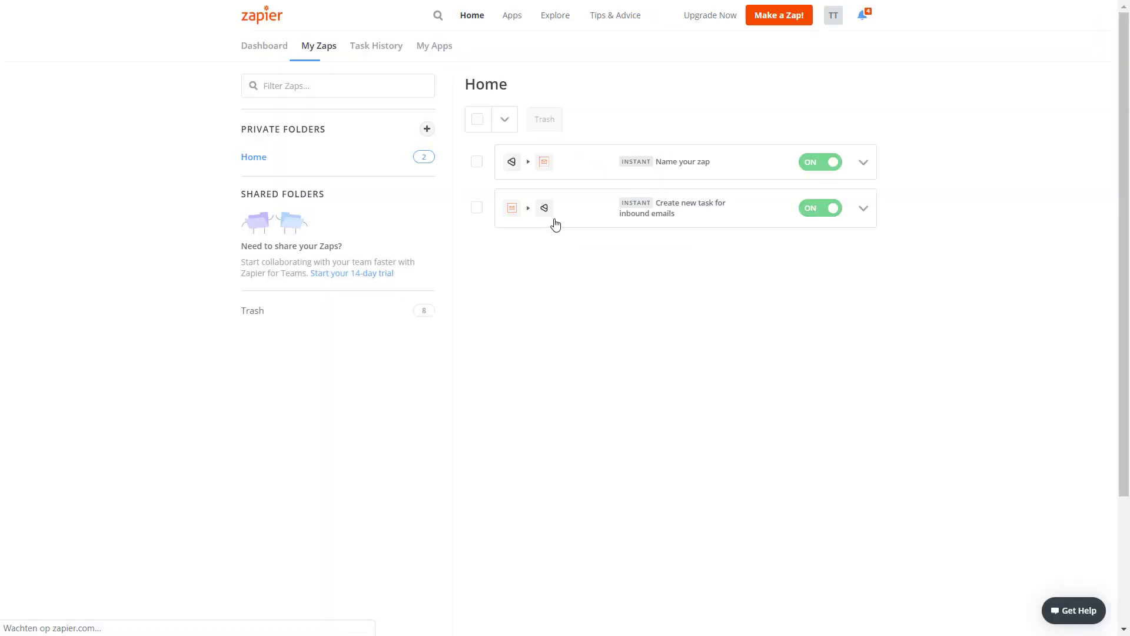